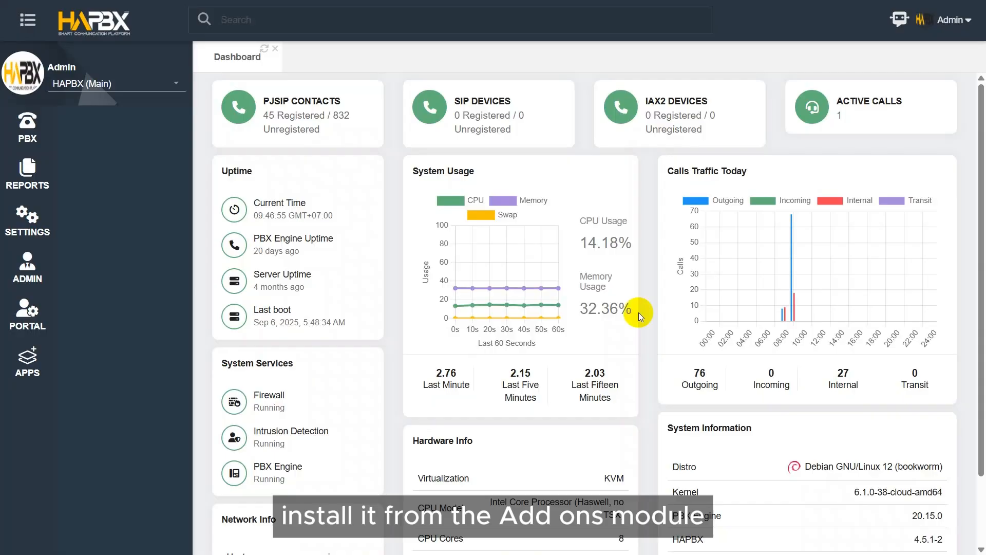
Open the Add-ons administration page and look through the list of add-ons for the Branding module
{"action": "left_click", "coordinate": [28, 270]}
{"action": "left_click", "coordinate": [86, 278]}
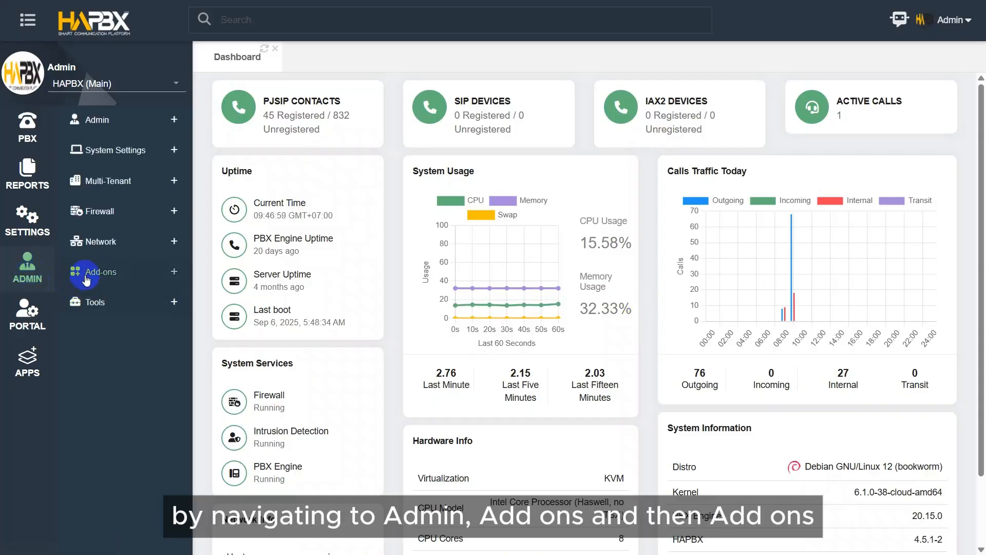
{"action": "left_click", "coordinate": [83, 298]}
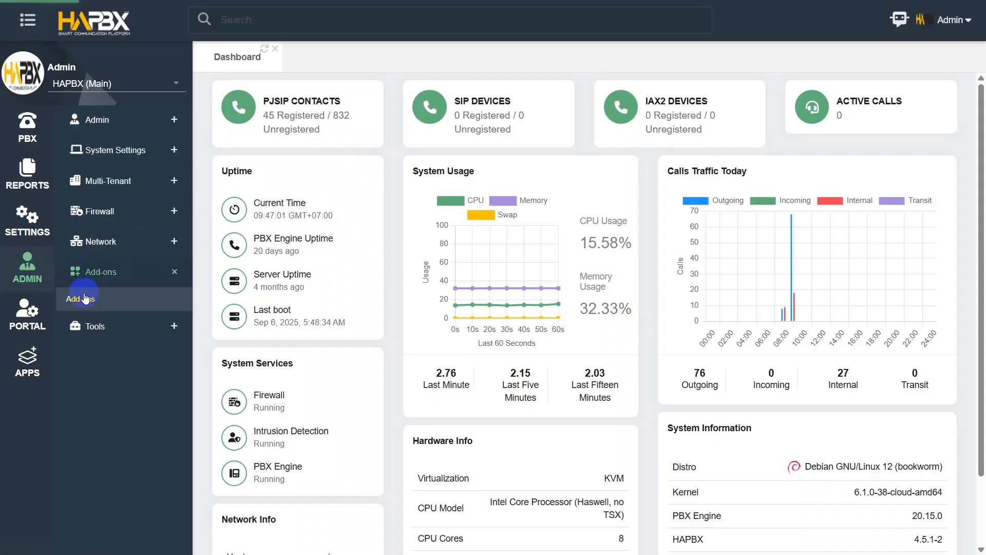
{"action": "scroll", "coordinate": [529, 236], "scroll_direction": "down", "scroll_amount": 4}
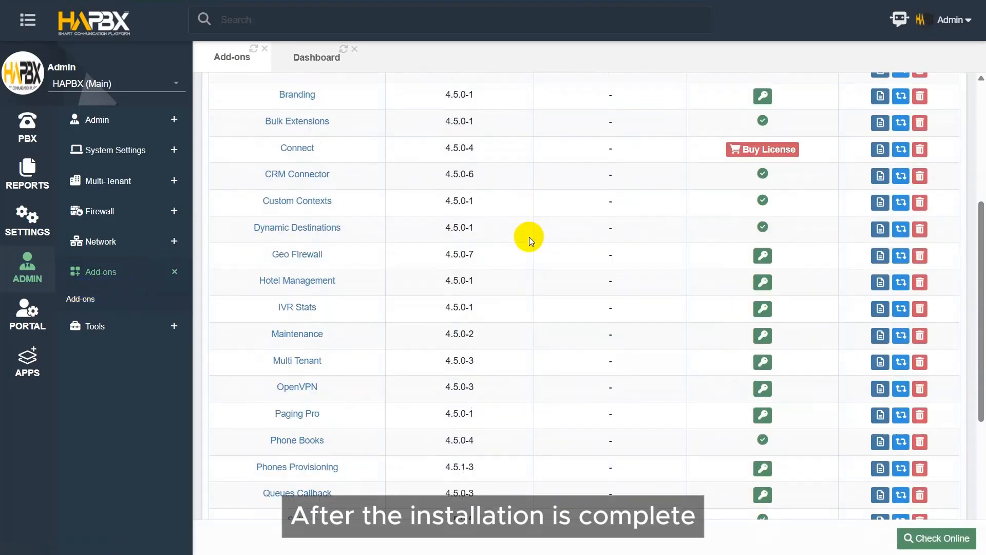
{"action": "scroll", "coordinate": [528, 236], "scroll_direction": "down", "scroll_amount": 3}
{"action": "scroll", "coordinate": [526, 260], "scroll_direction": "up", "scroll_amount": 6}
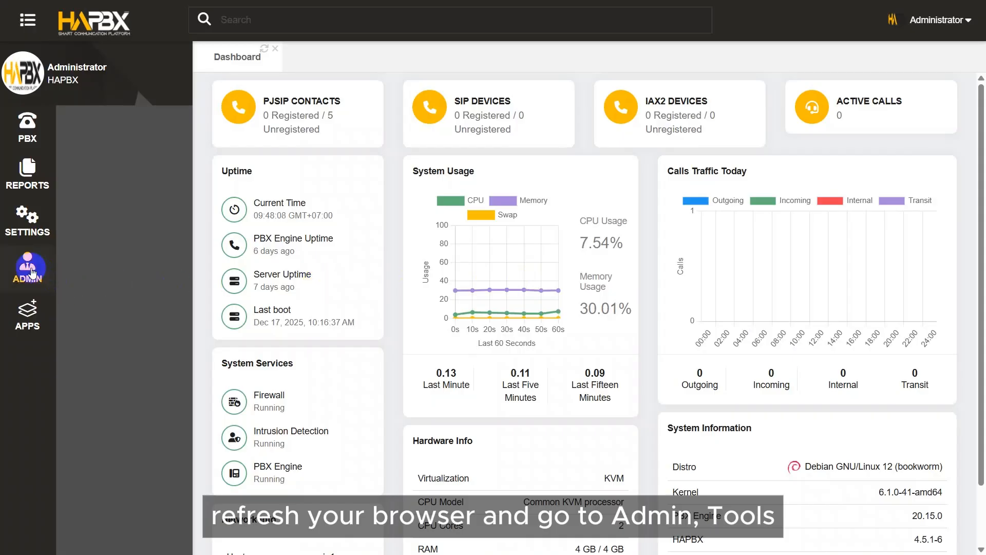
Open the Branding tool and set the base color to the blue-violet #410bcf
{"action": "left_click", "coordinate": [97, 271]}
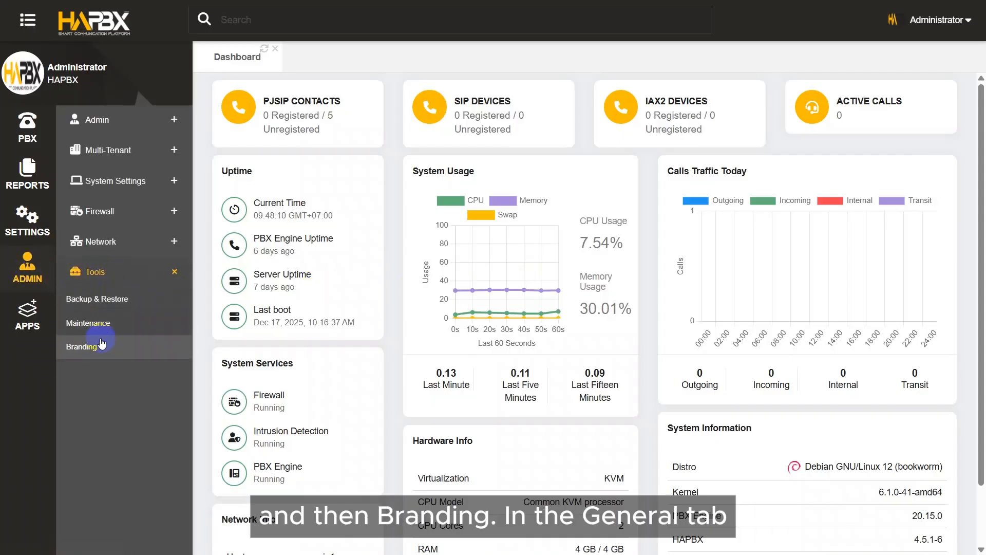
{"action": "left_click", "coordinate": [101, 345]}
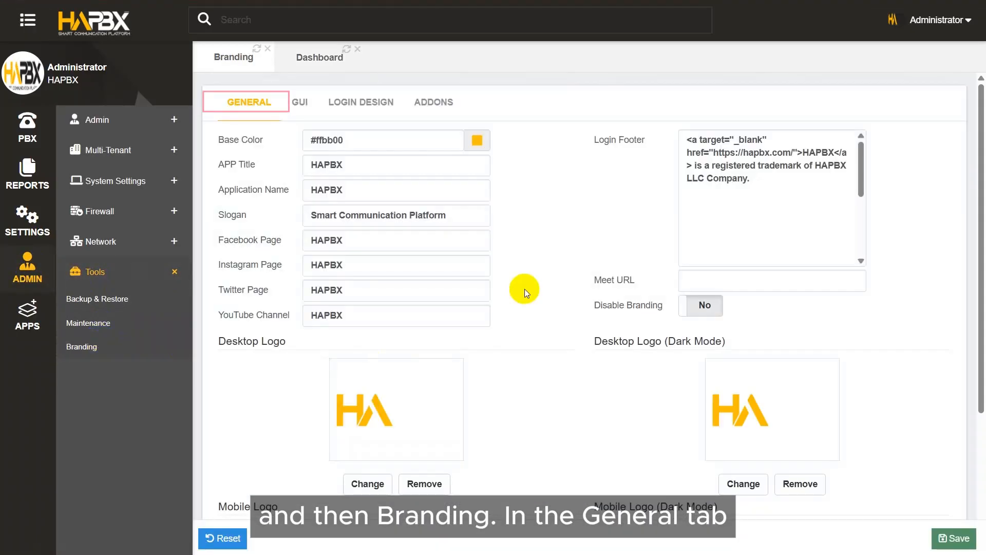
{"action": "left_click", "coordinate": [477, 140]}
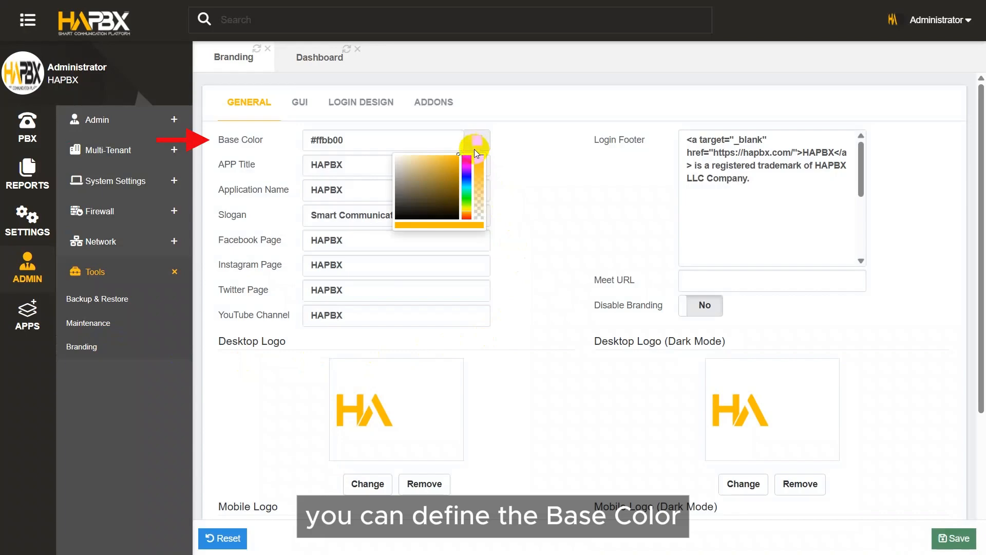
{"action": "left_click", "coordinate": [466, 173]}
{"action": "left_click", "coordinate": [450, 164]}
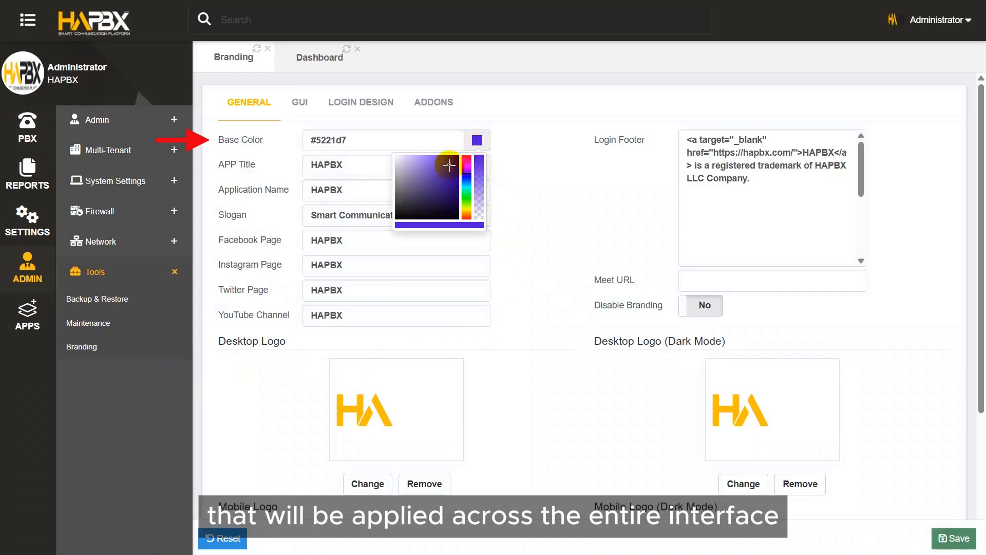
{"action": "left_click", "coordinate": [442, 164]}
{"action": "left_click", "coordinate": [447, 165]}
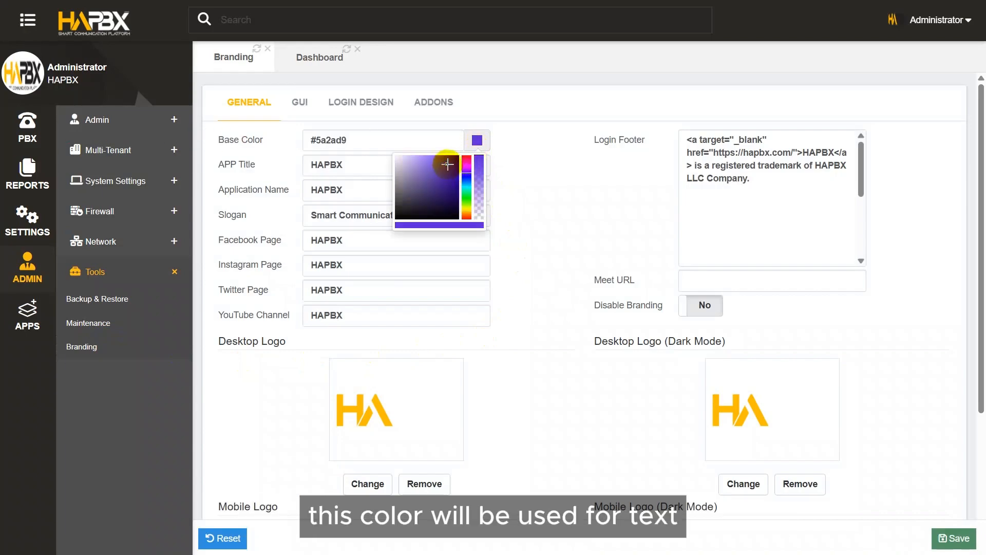
{"action": "left_click", "coordinate": [455, 167]}
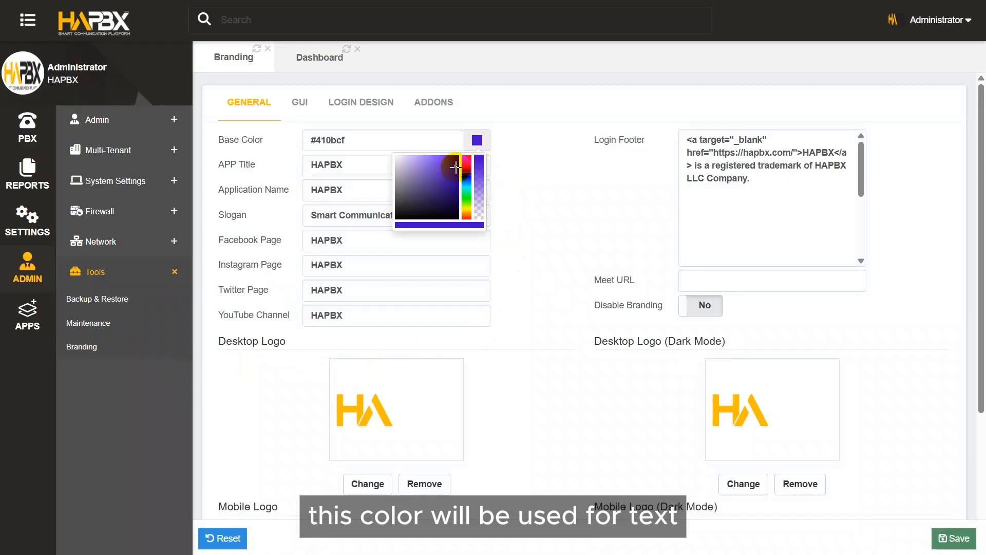
{"action": "left_click", "coordinate": [538, 179]}
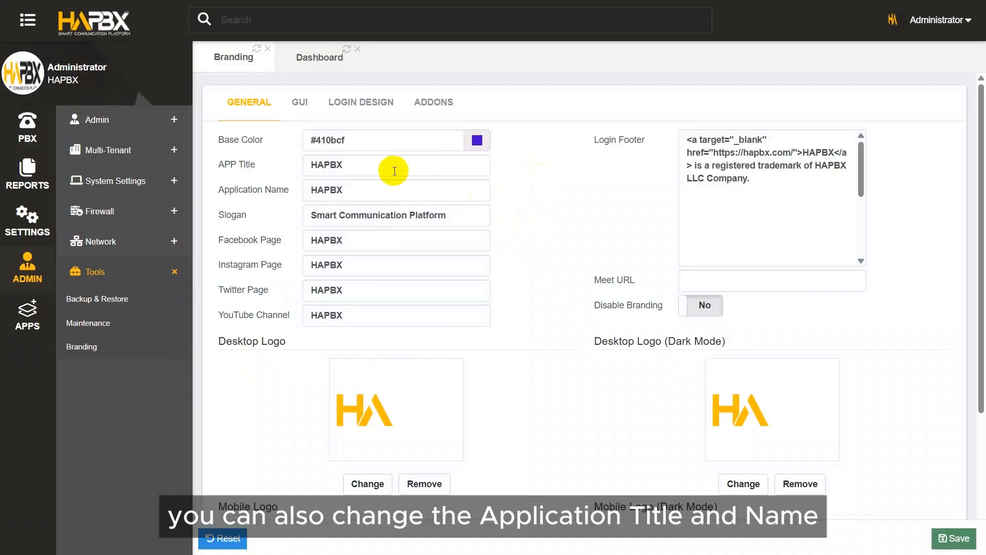
Set both the APP title and the application name to "PBX Cloud"
{"action": "mouse_move", "coordinate": [241, 168]}
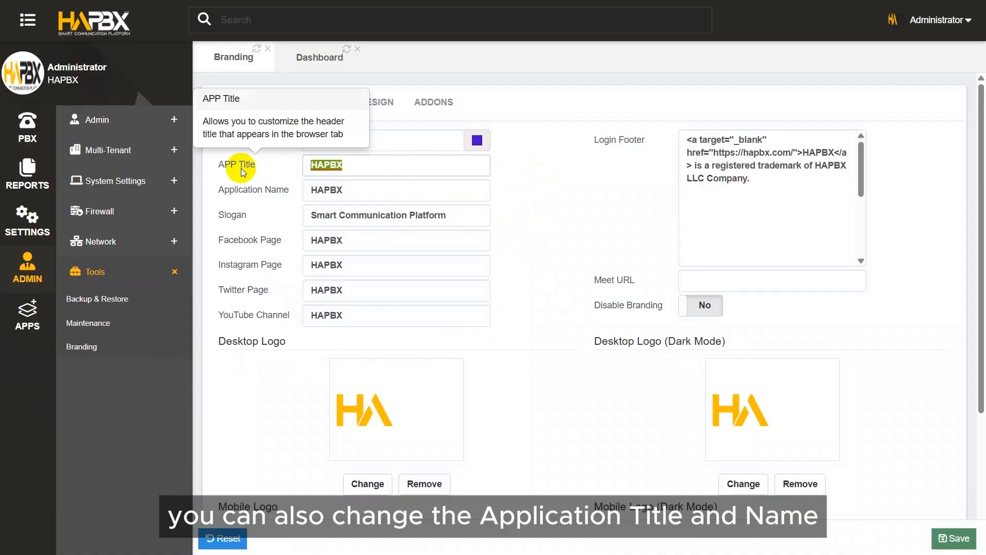
{"action": "type", "text": "P"}
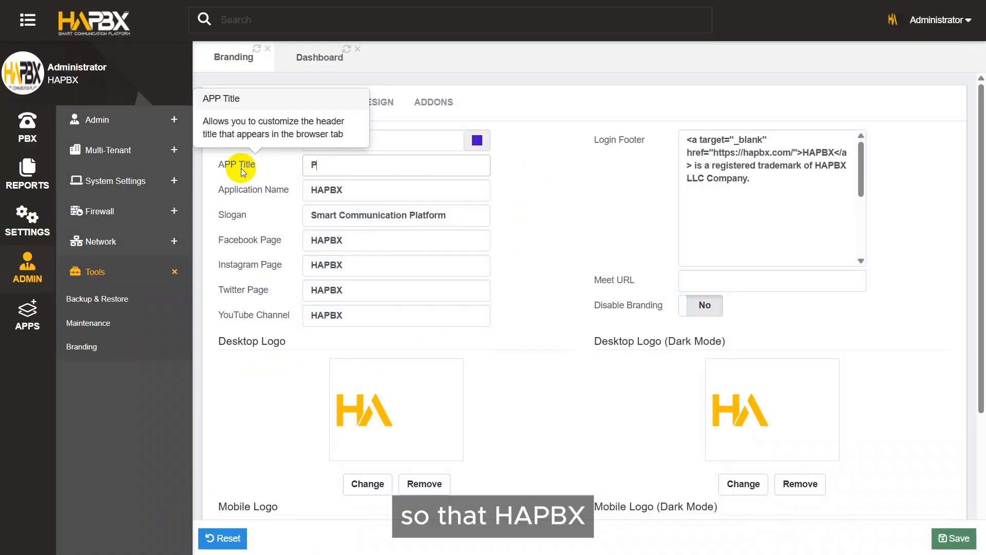
{"action": "type", "text": "BXCloud"}
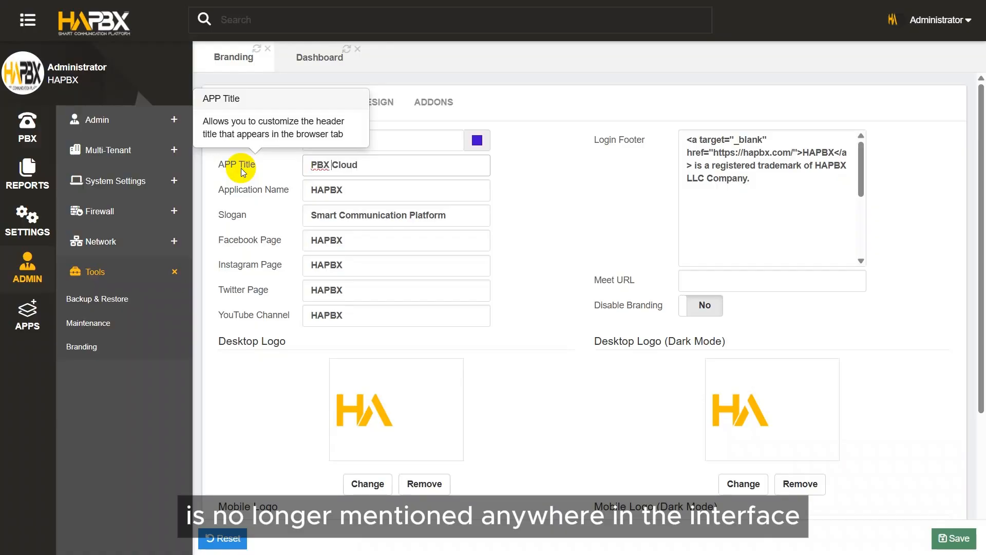
{"action": "key", "text": "Tab"}
{"action": "left_click", "coordinate": [264, 176]}
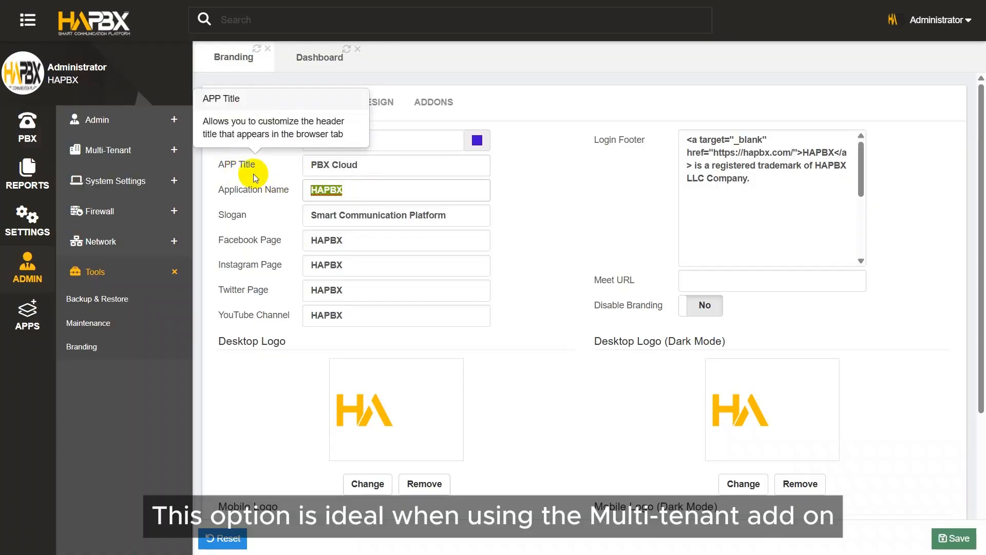
{"action": "type", "text": "PBX CLo"}
{"action": "key", "text": "BackSpace"}
{"action": "key", "text": "BackSpace"}
{"action": "type", "text": "loud"}
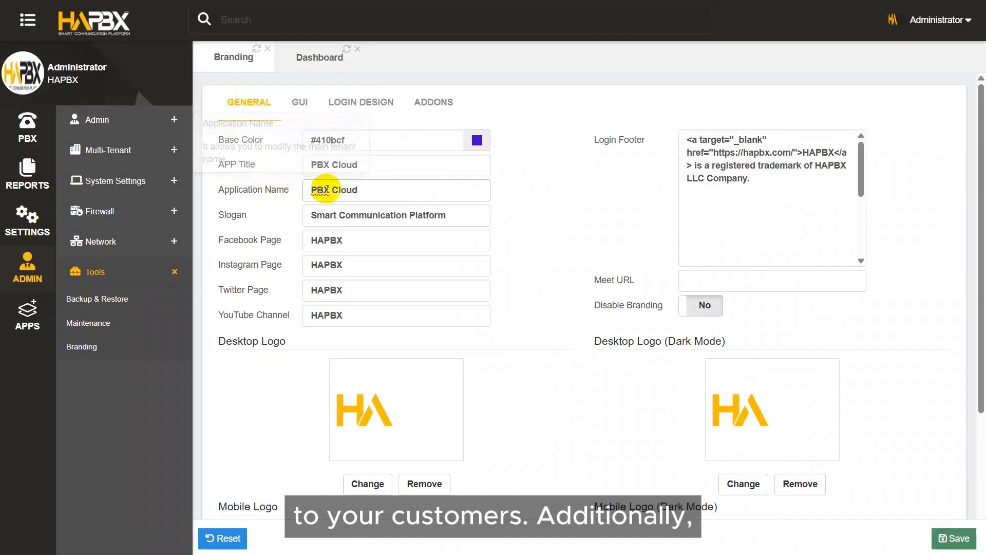
Replace the slogan with "Your Cloud PBX System"
{"action": "left_click_drag", "start_coordinate": [460, 213], "coordinate": [248, 201]}
{"action": "type", "text": "Your"}
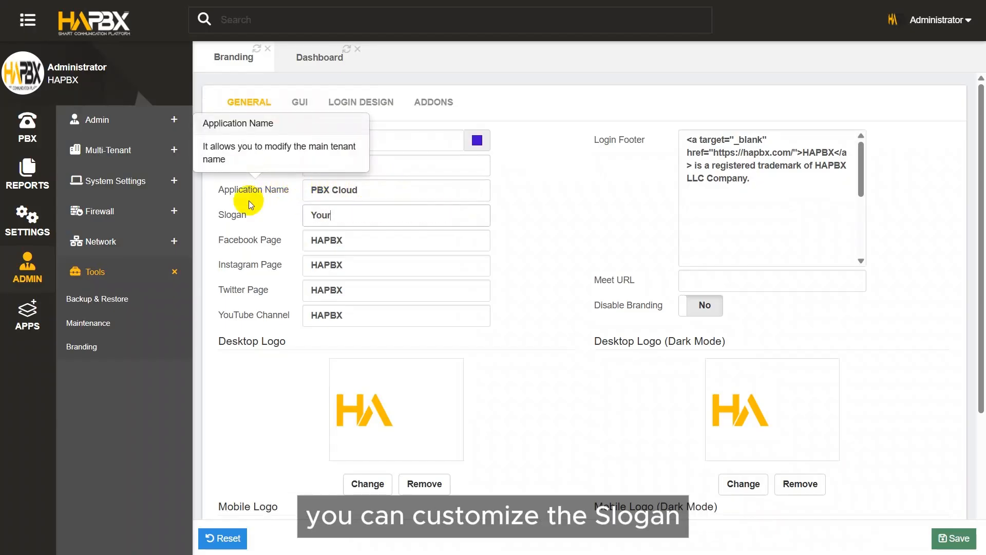
{"action": "type", "text": " Cloud P"}
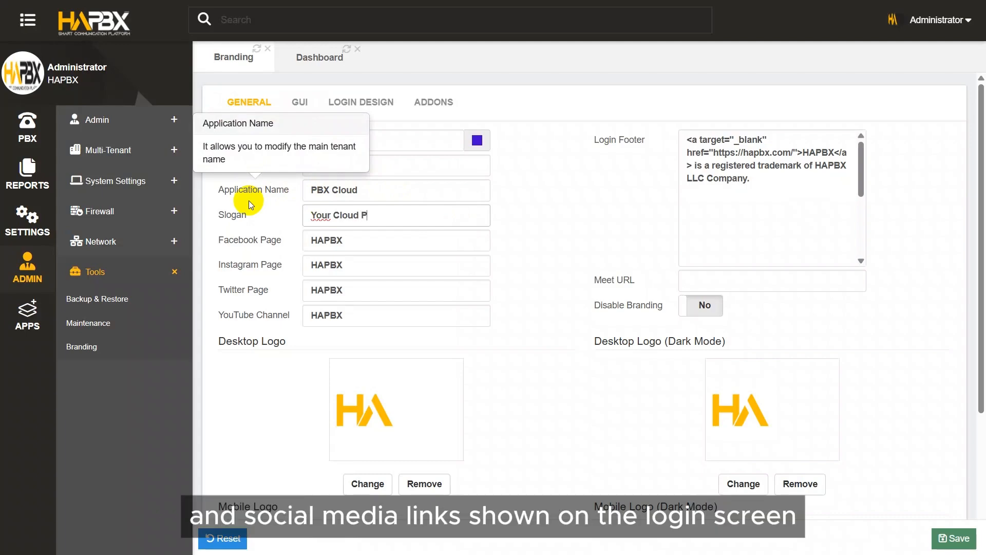
{"action": "type", "text": "BX System"}
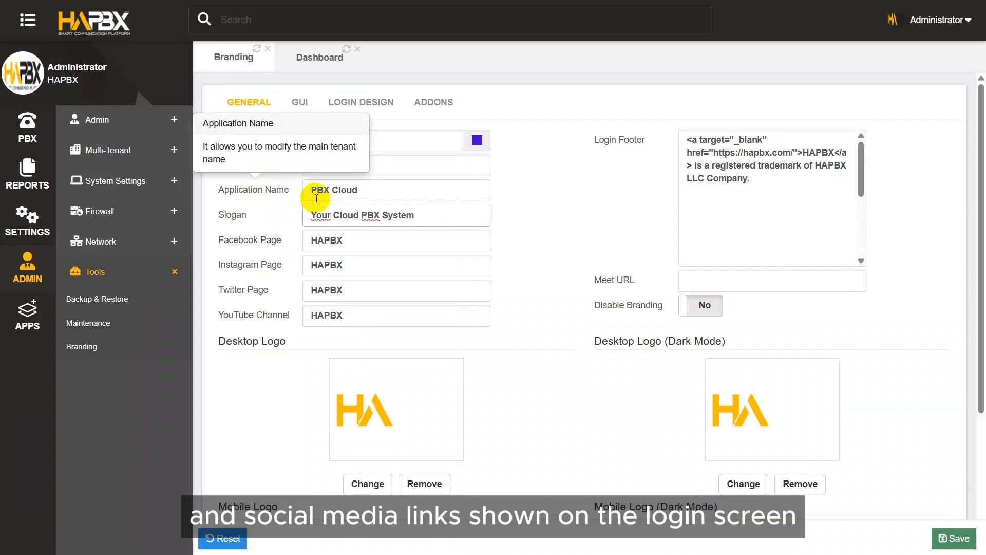
{"action": "left_click", "coordinate": [516, 224]}
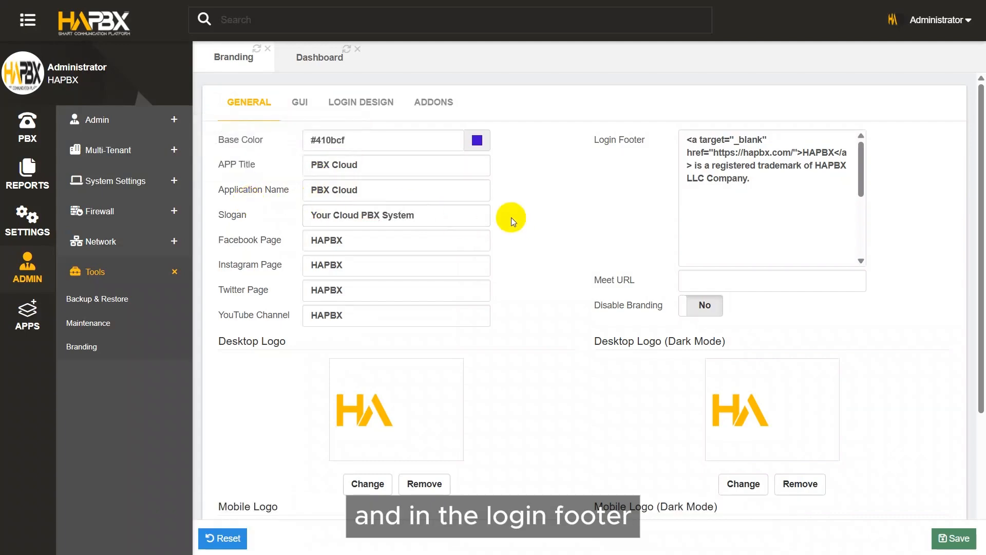
Set the Facebook page and the Instagram page to "CloudPBX"
{"action": "left_click_drag", "start_coordinate": [380, 244], "coordinate": [237, 241]}
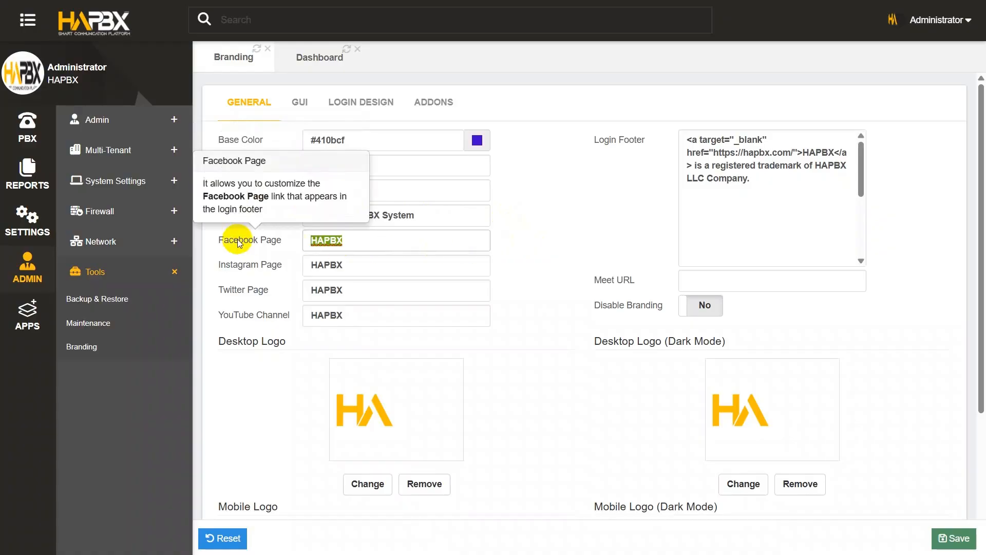
{"action": "type", "text": "CloudPBX"}
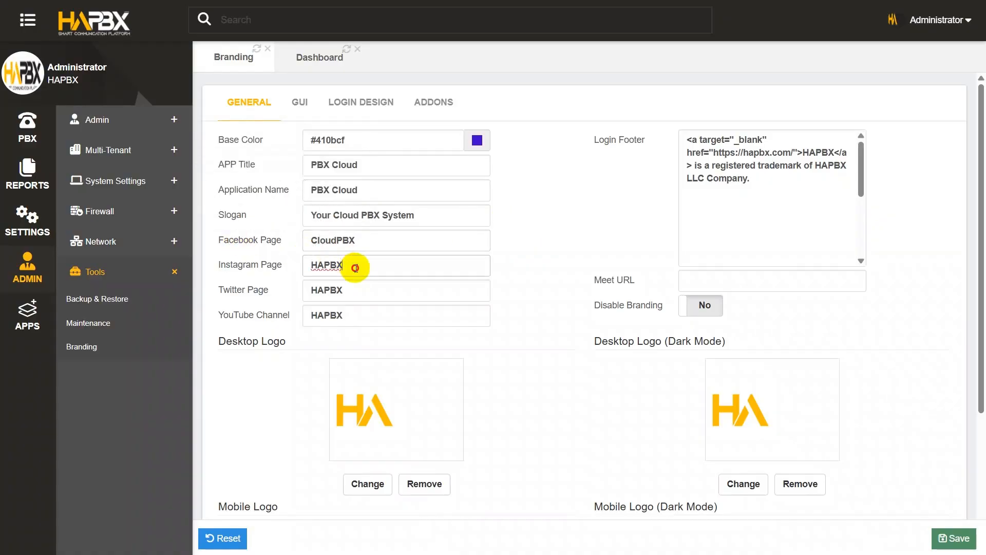
{"action": "left_click_drag", "start_coordinate": [418, 266], "coordinate": [262, 257]}
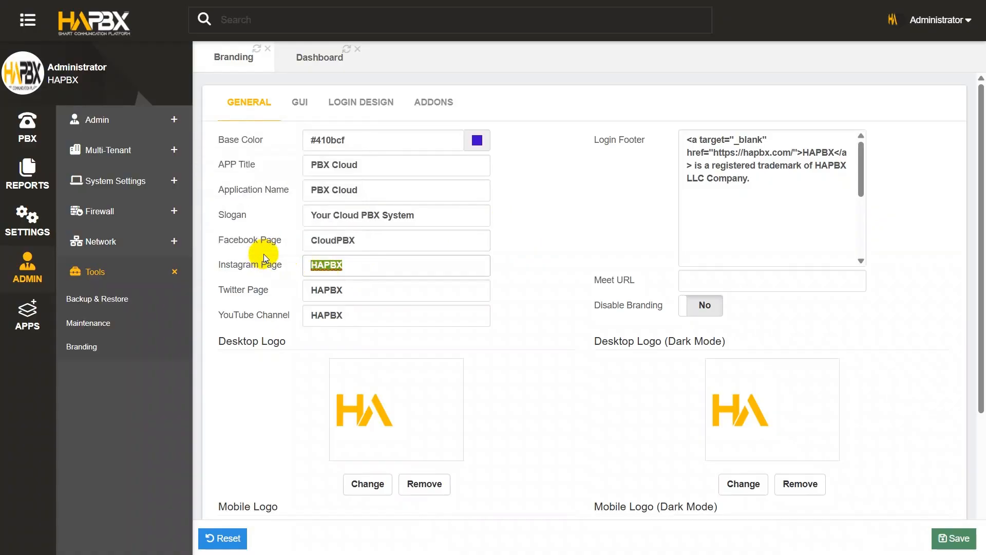
{"action": "key", "text": "BackSpace"}
{"action": "type", "text": "CloudPBX"}
Clear the Twitter page and YouTube channel entries so both are empty
{"action": "double_click", "coordinate": [355, 286]}
{"action": "key", "text": "BackSpace"}
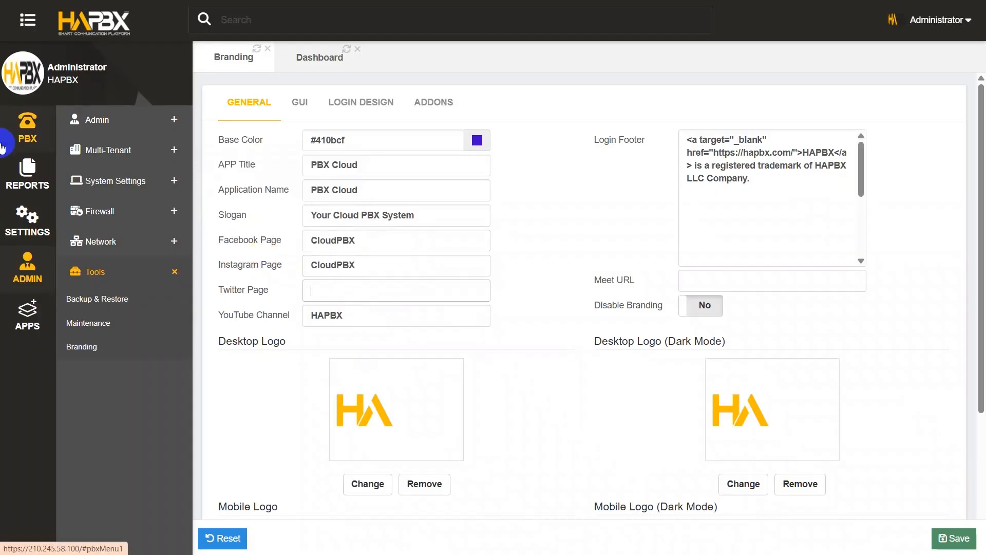
{"action": "double_click", "coordinate": [326, 314]}
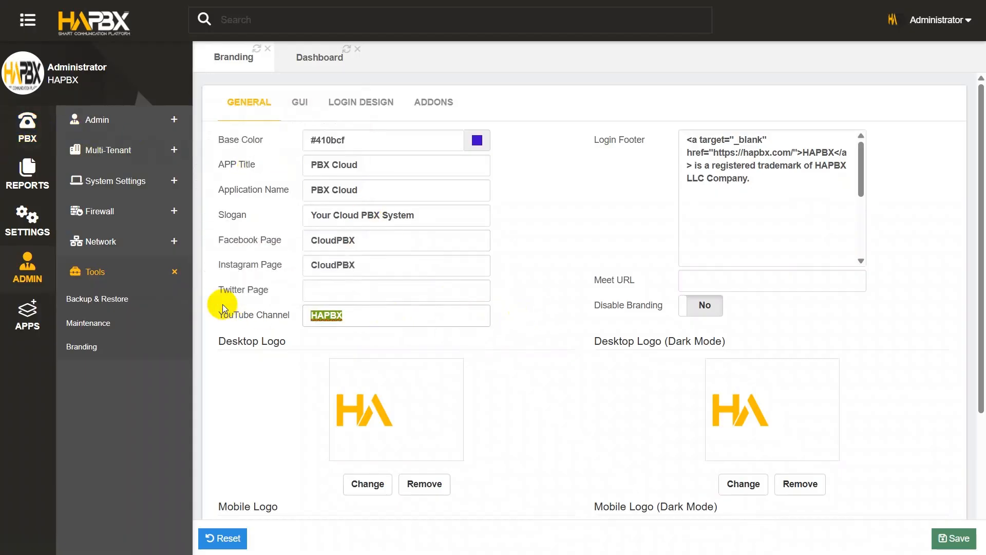
{"action": "key", "text": "BackSpace"}
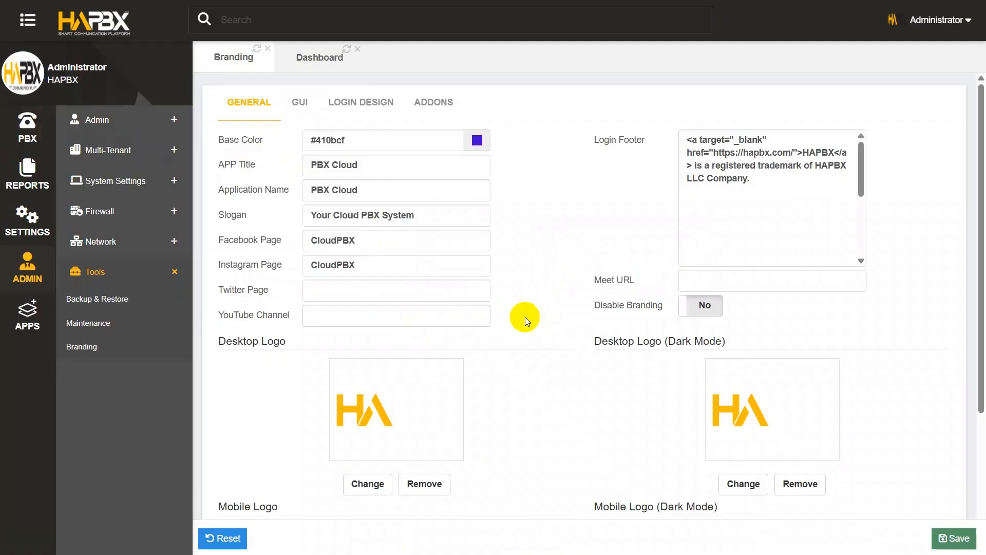
In the login footer text, replace the company name "HAPBX LLC" with "the CLoud PBX"
{"action": "left_click_drag", "start_coordinate": [816, 167], "coordinate": [703, 179]}
{"action": "type", "text": "CLoud P"}
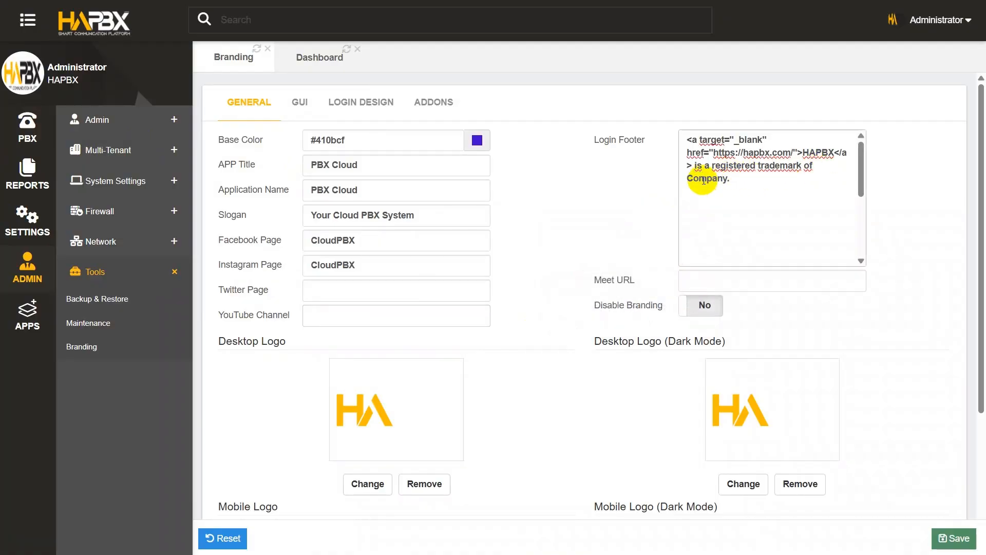
{"action": "type", "text": "BX C"}
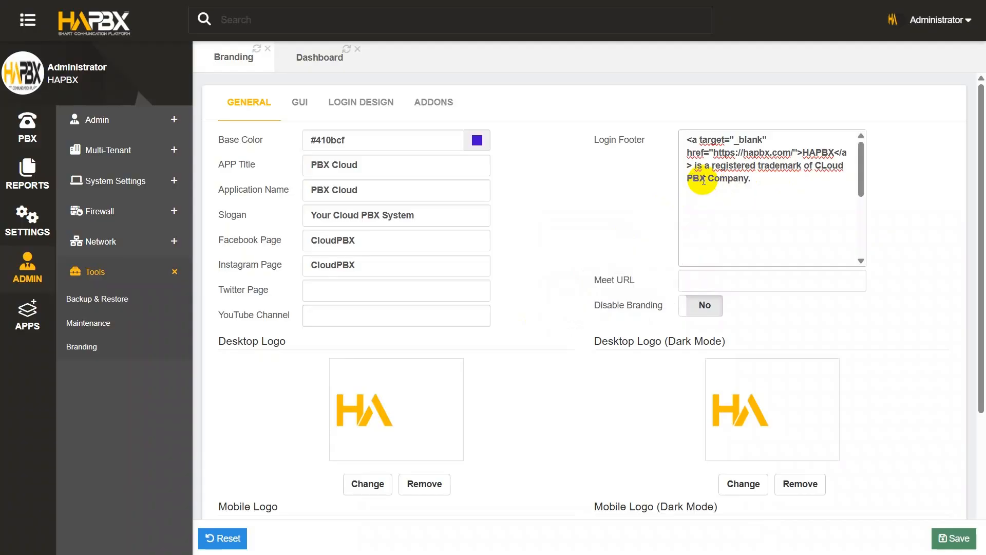
{"action": "left_click", "coordinate": [813, 166]}
{"action": "type", "text": "the"}
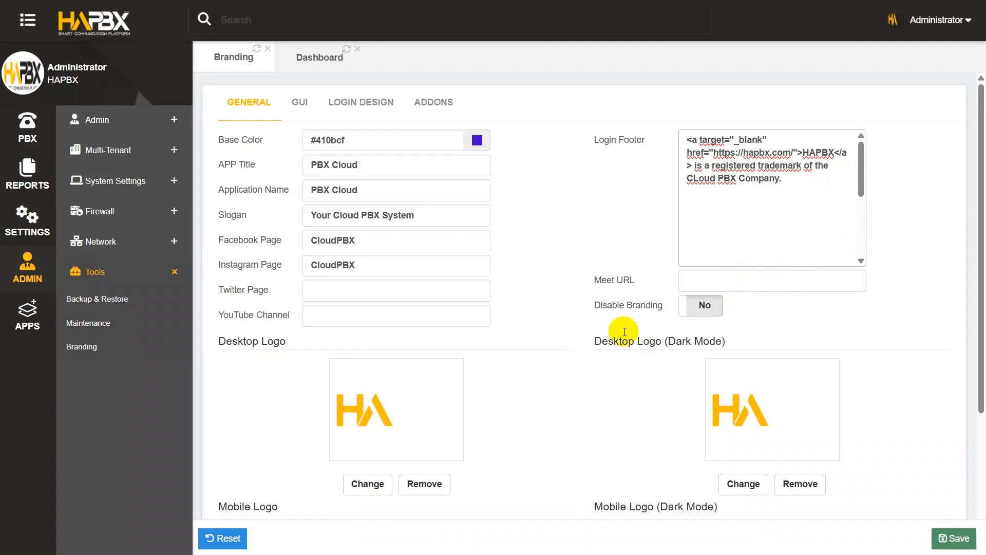
Change the light-mode desktop logo to Logo1.png from the Pictures folder
{"action": "scroll", "coordinate": [623, 330], "scroll_direction": "down", "scroll_amount": 3}
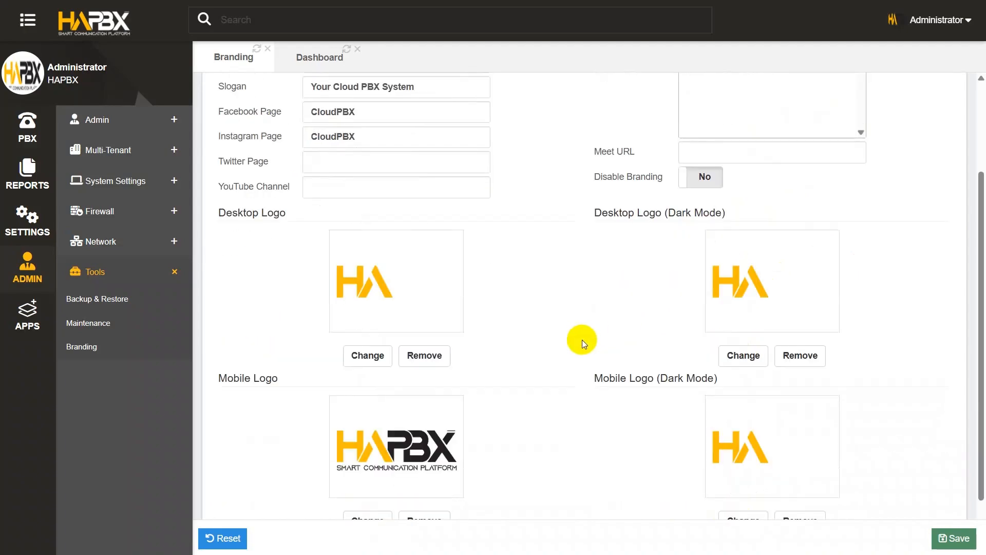
{"action": "left_click", "coordinate": [369, 356]}
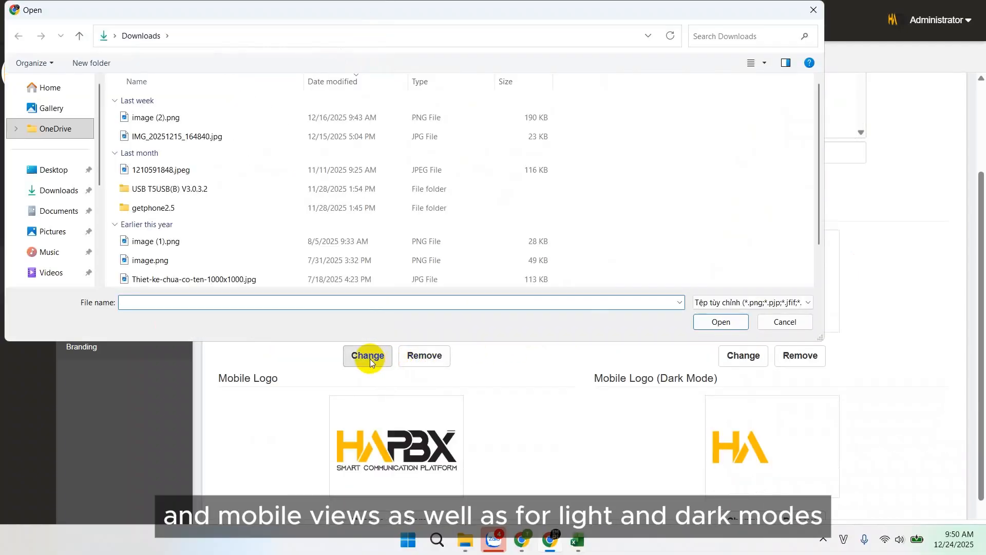
{"action": "left_click", "coordinate": [53, 230]}
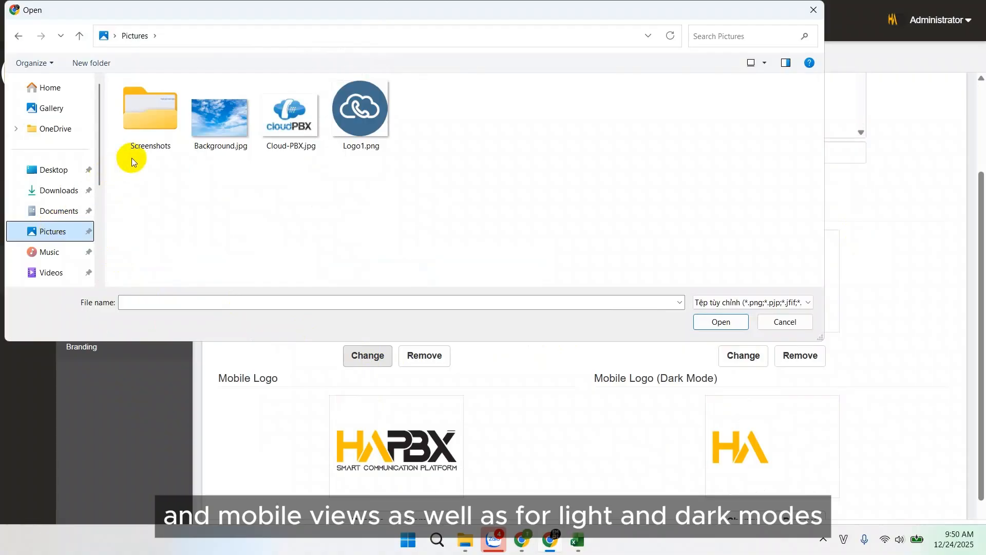
{"action": "left_click", "coordinate": [272, 128]}
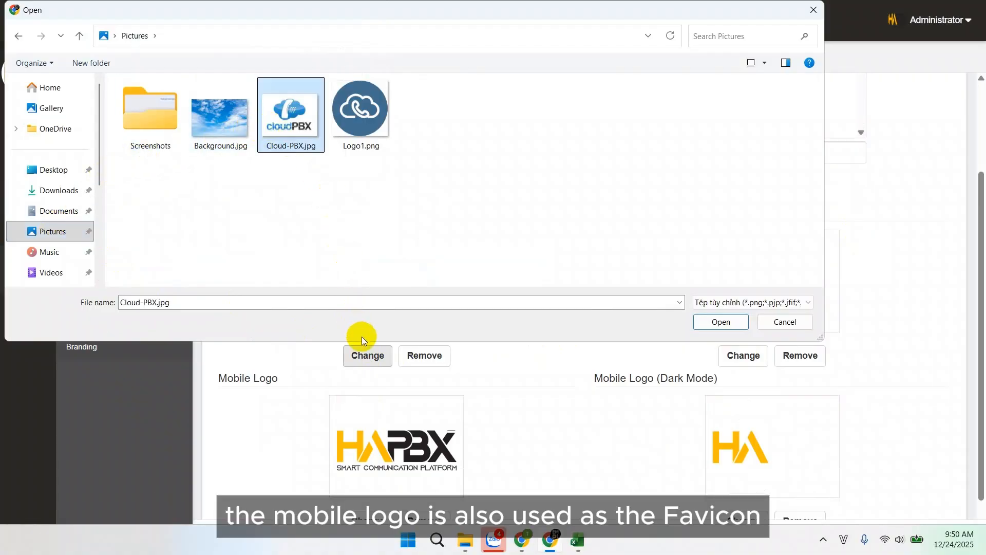
{"action": "left_click", "coordinate": [362, 124]}
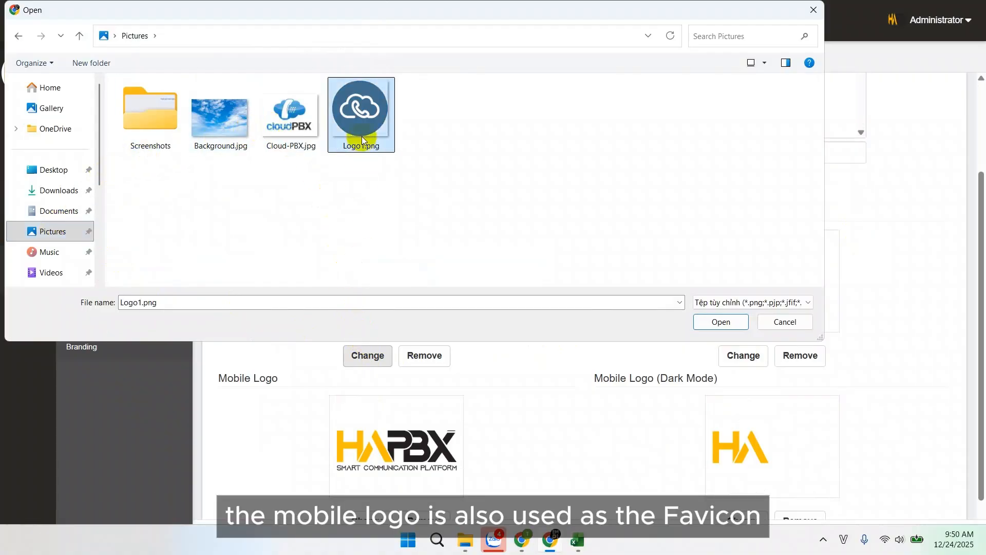
{"action": "left_click", "coordinate": [700, 325]}
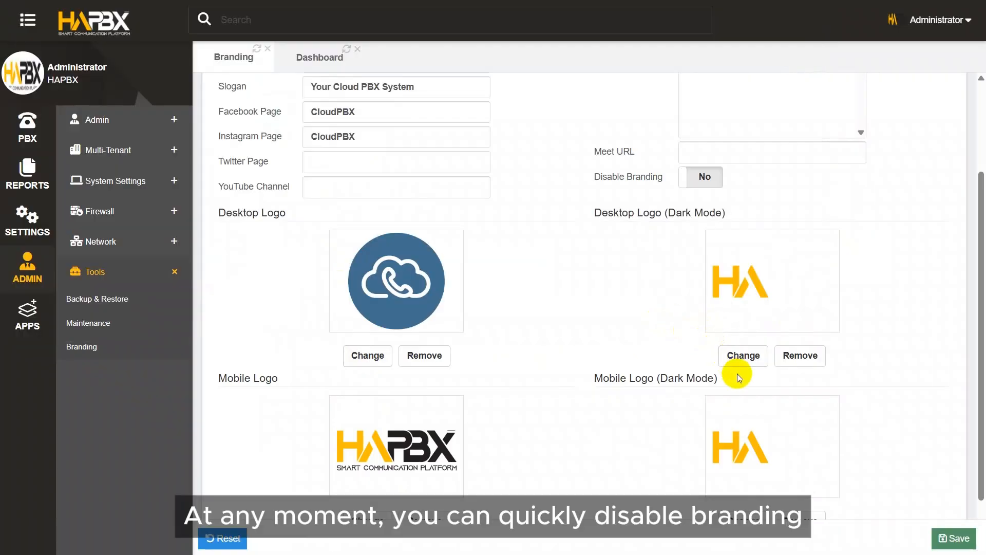
Change the dark-mode desktop logo to Logo1.png from the Pictures folder
{"action": "left_click", "coordinate": [752, 358]}
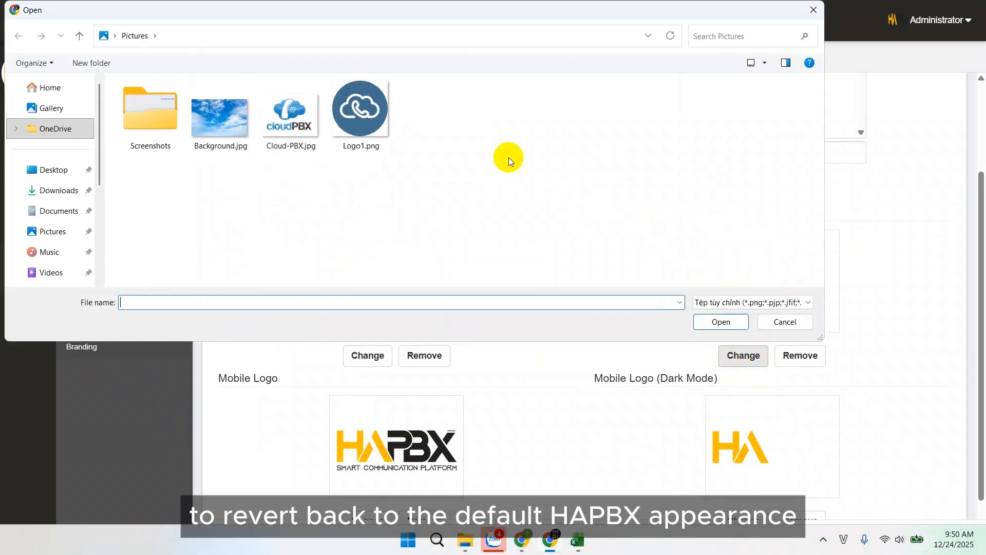
{"action": "left_click", "coordinate": [355, 118]}
{"action": "left_click", "coordinate": [736, 324]}
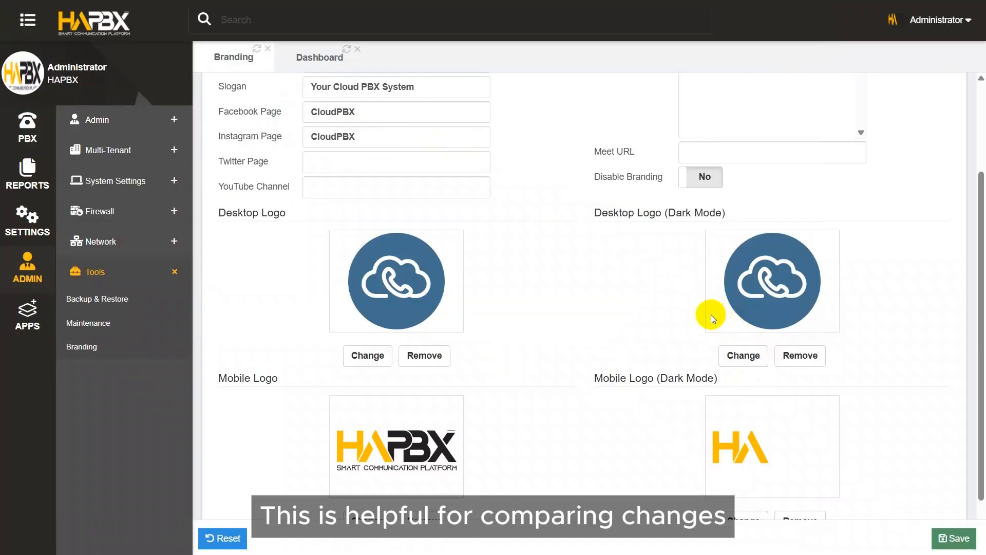
{"action": "scroll", "coordinate": [642, 316], "scroll_direction": "down", "scroll_amount": 1}
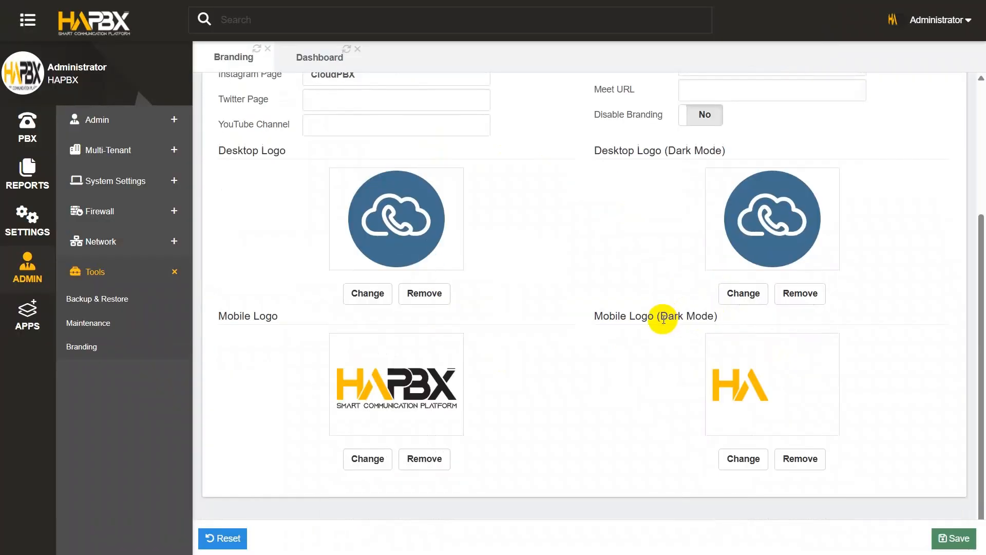
{"action": "scroll", "coordinate": [507, 323], "scroll_direction": "up", "scroll_amount": 1}
{"action": "scroll", "coordinate": [507, 323], "scroll_direction": "up", "scroll_amount": 1}
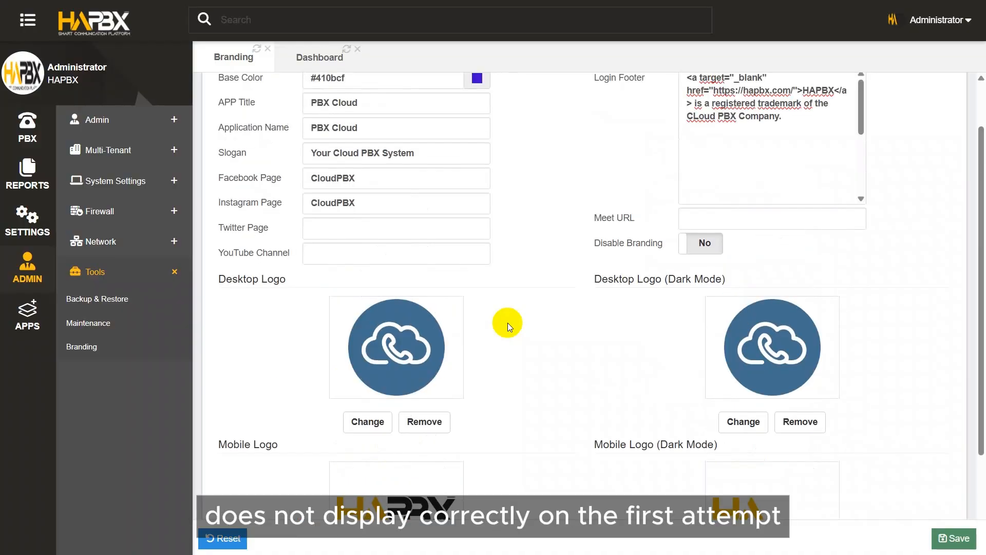
{"action": "scroll", "coordinate": [507, 322], "scroll_direction": "down", "scroll_amount": 1}
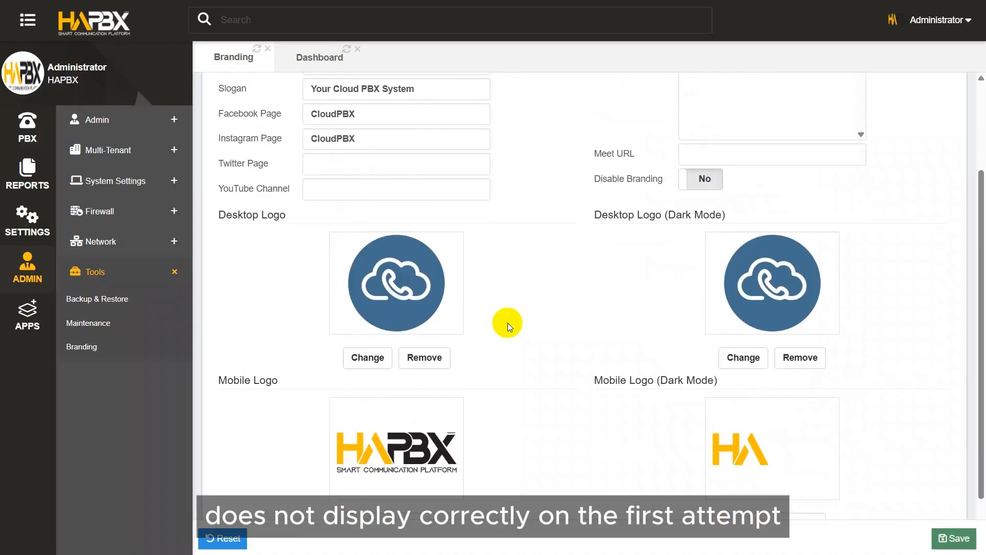
{"action": "scroll", "coordinate": [507, 322], "scroll_direction": "down", "scroll_amount": 1}
{"action": "scroll", "coordinate": [508, 322], "scroll_direction": "up", "scroll_amount": 1}
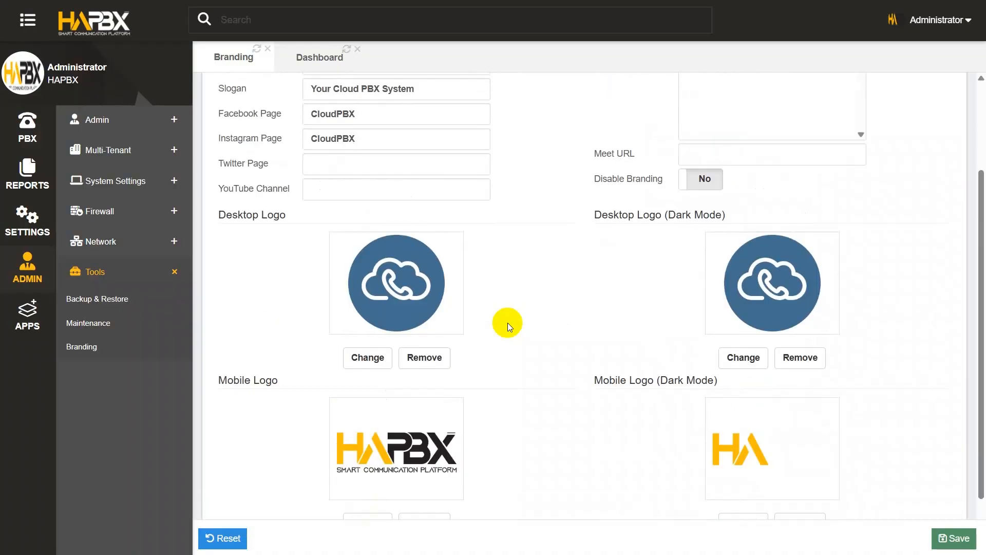
Set the Meet URL for video conferencing to mycloudpbx.com
{"action": "scroll", "coordinate": [507, 323], "scroll_direction": "up", "scroll_amount": 2}
{"action": "left_click", "coordinate": [713, 277]}
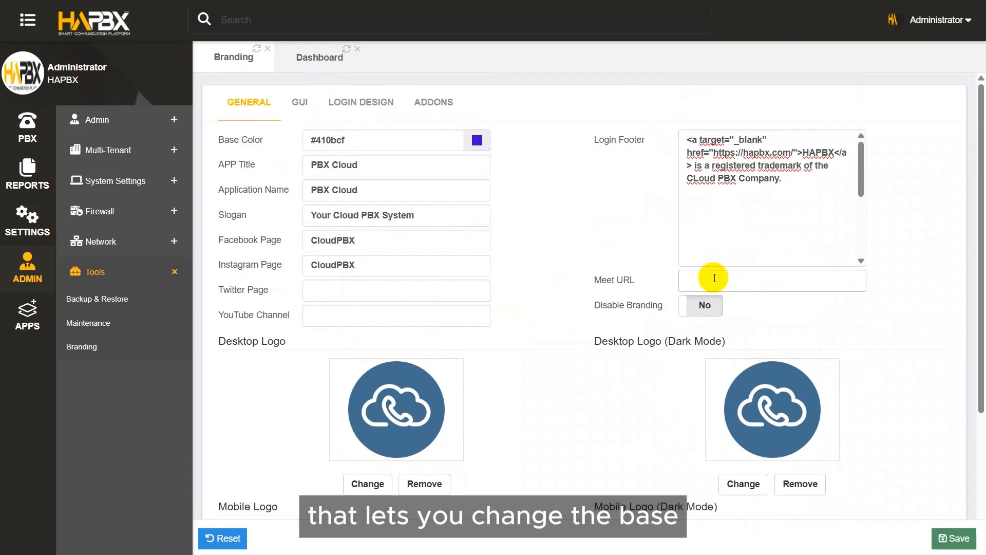
{"action": "type", "text": "myc"}
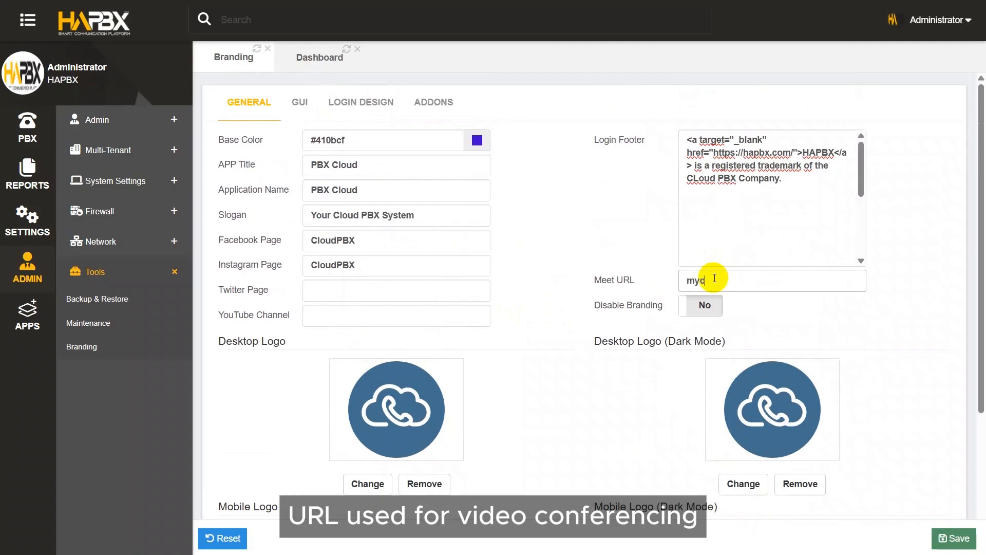
{"action": "type", "text": "loudpbx"}
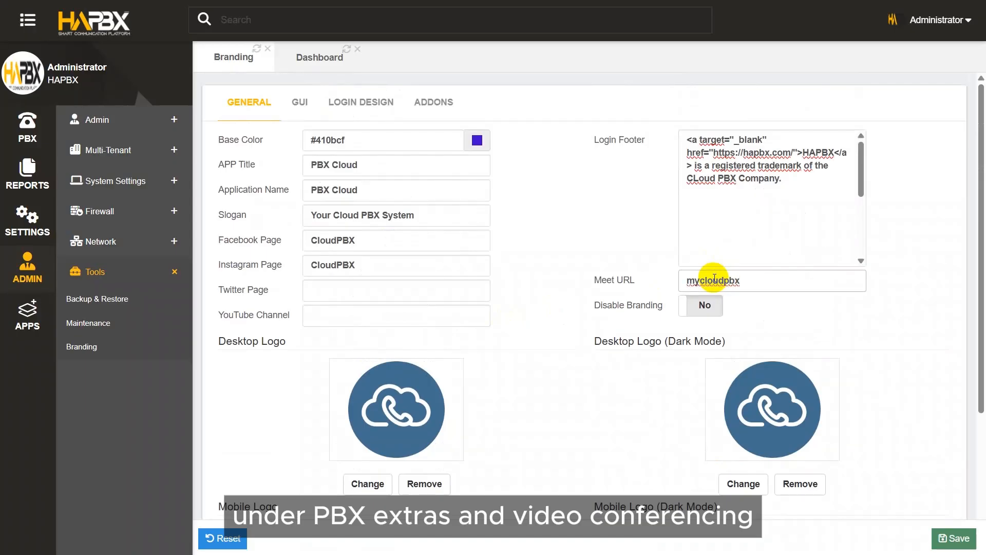
{"action": "type", "text": ".com"}
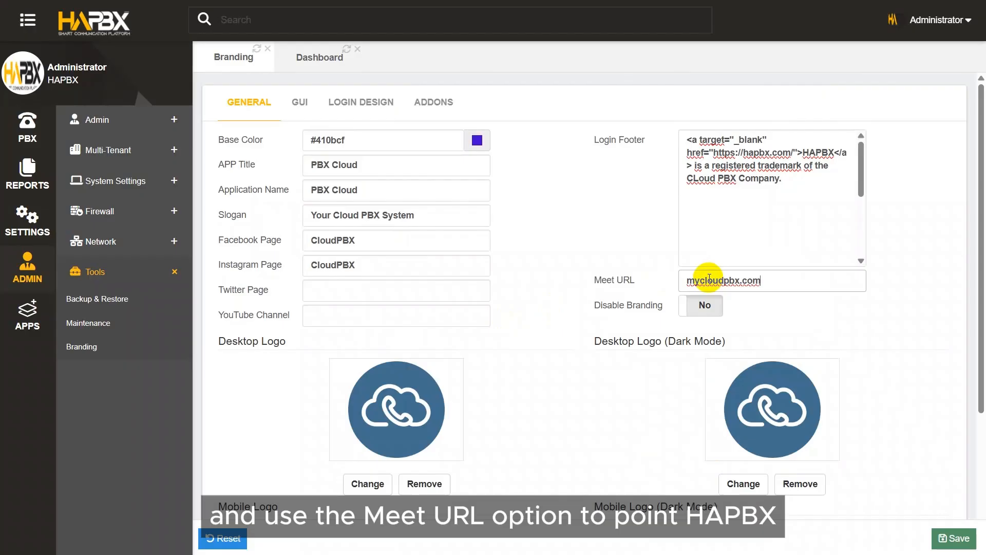
In the GUI settings, set the top navigation bar's background color to the blue #2424d2
{"action": "scroll", "coordinate": [709, 279], "scroll_direction": "down", "scroll_amount": 1}
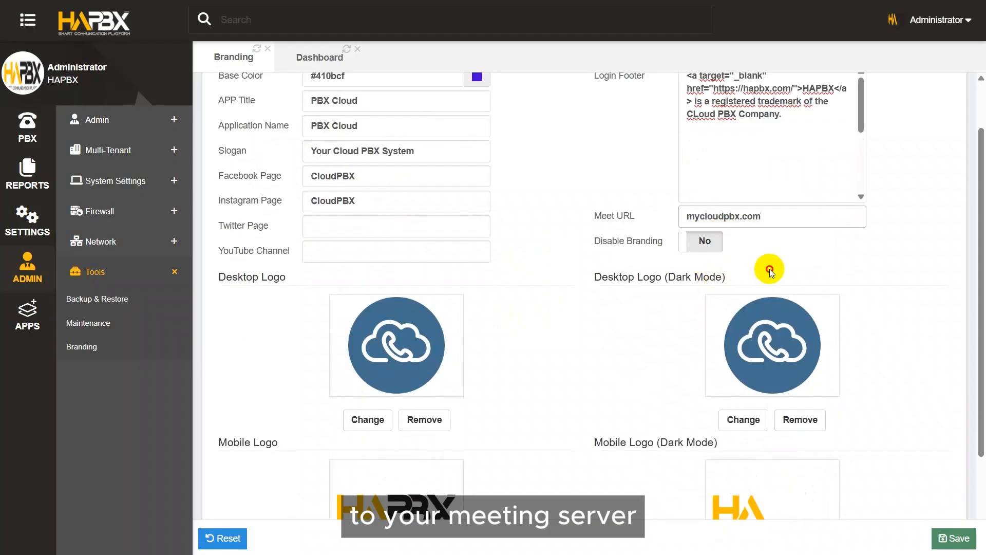
{"action": "scroll", "coordinate": [774, 266], "scroll_direction": "up", "scroll_amount": 1}
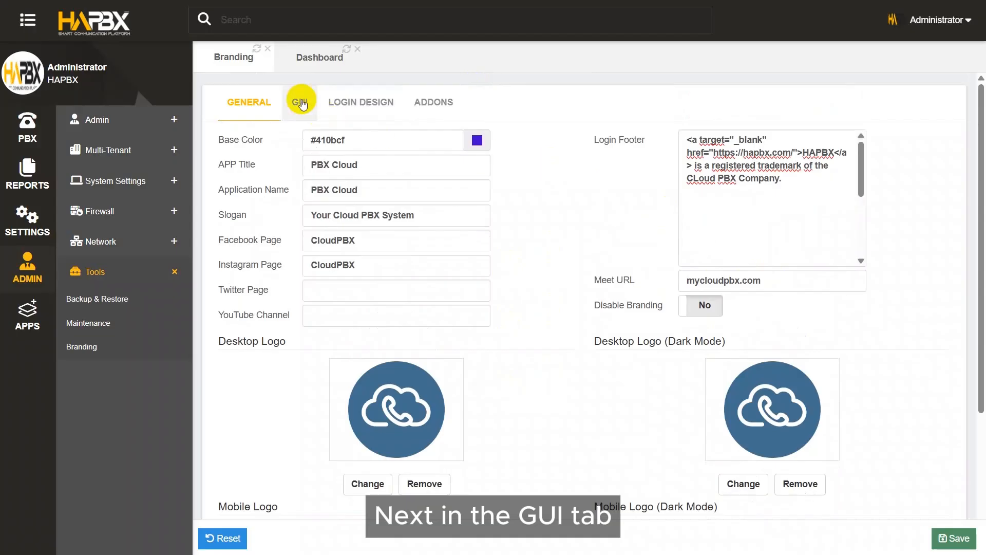
{"action": "left_click", "coordinate": [301, 100]}
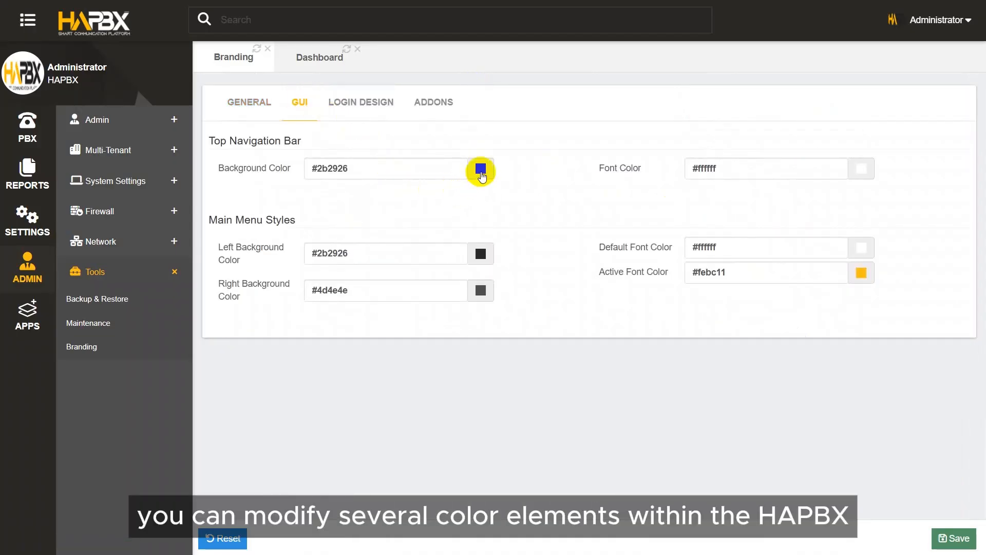
{"action": "left_click", "coordinate": [479, 170]}
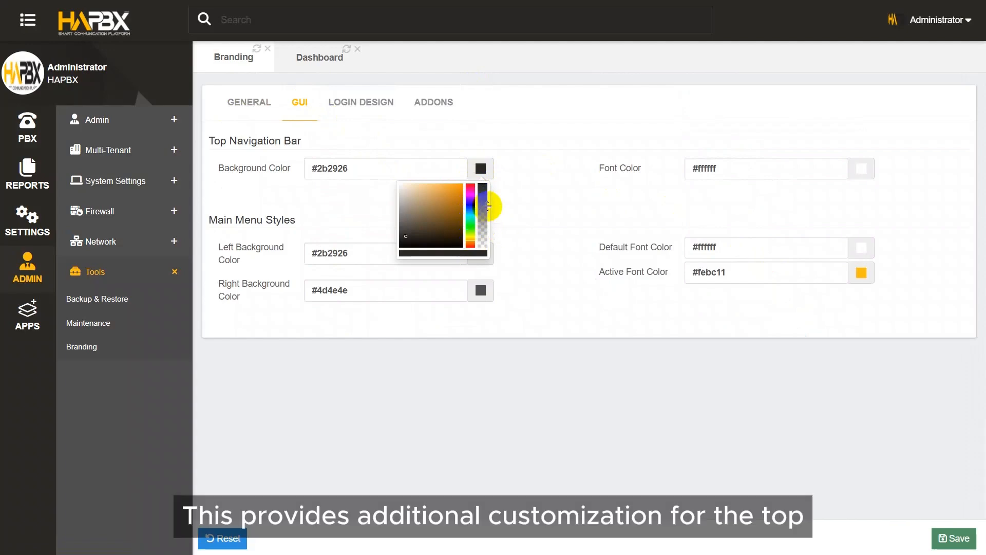
{"action": "left_click", "coordinate": [470, 205]}
{"action": "left_click", "coordinate": [452, 193]}
{"action": "left_click", "coordinate": [502, 213]}
Set the main menu's left background color to the blue #2e2ec6
{"action": "left_click", "coordinate": [480, 253]}
{"action": "left_click", "coordinate": [471, 289]}
{"action": "left_click", "coordinate": [449, 283]}
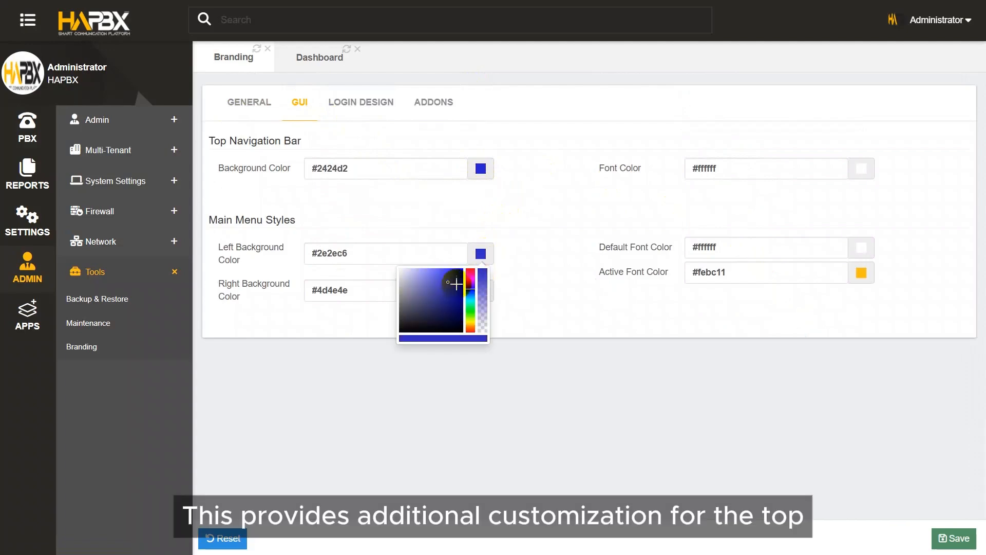
{"action": "left_click", "coordinate": [506, 288]}
Set the main menu's right background color to the violet-blue #3517de
{"action": "left_click", "coordinate": [481, 291]}
{"action": "left_click", "coordinate": [470, 326]}
{"action": "left_click", "coordinate": [453, 315]}
{"action": "left_click", "coordinate": [453, 307]}
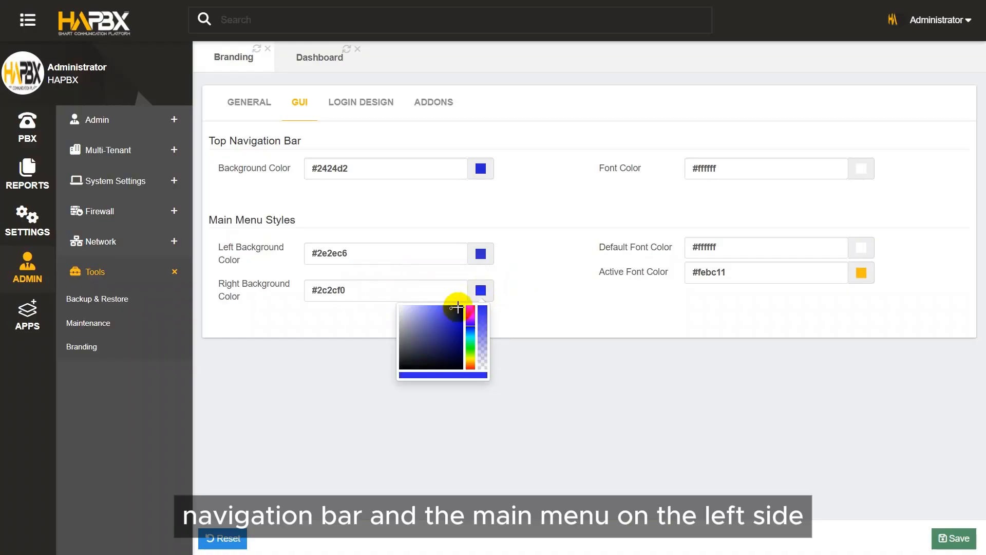
{"action": "left_click", "coordinate": [471, 321]}
{"action": "left_click", "coordinate": [471, 324]}
{"action": "left_click", "coordinate": [453, 313]}
{"action": "left_click", "coordinate": [456, 313]}
{"action": "left_click", "coordinate": [531, 313]}
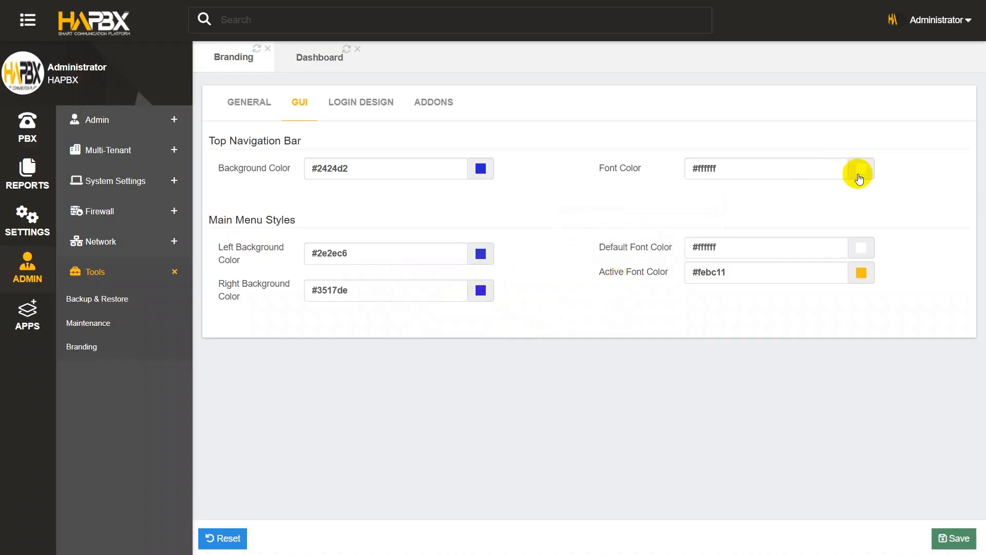
Set the main menu's active font color to the green #16cf85
{"action": "left_click", "coordinate": [861, 273]}
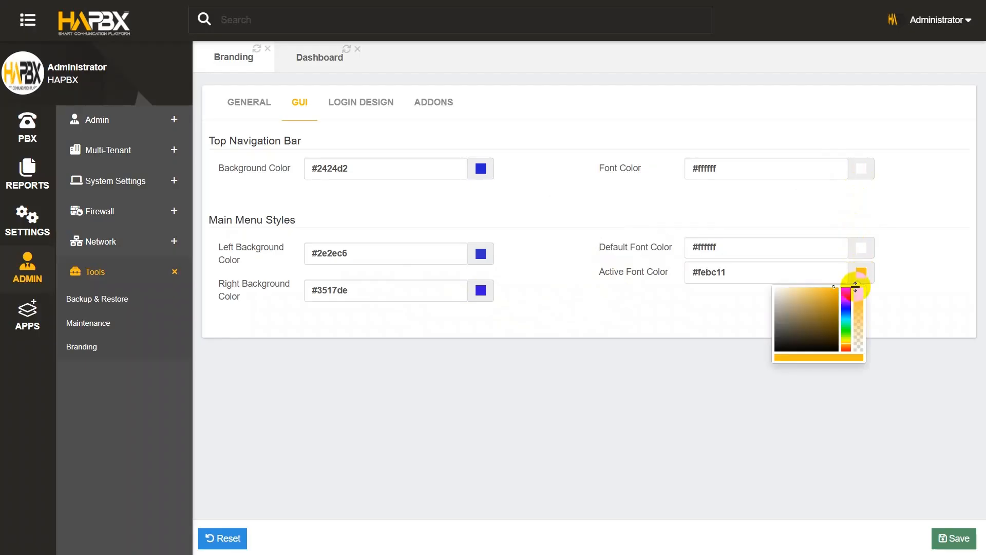
{"action": "left_click", "coordinate": [846, 308]}
{"action": "left_click", "coordinate": [846, 323]}
{"action": "left_click", "coordinate": [830, 299]}
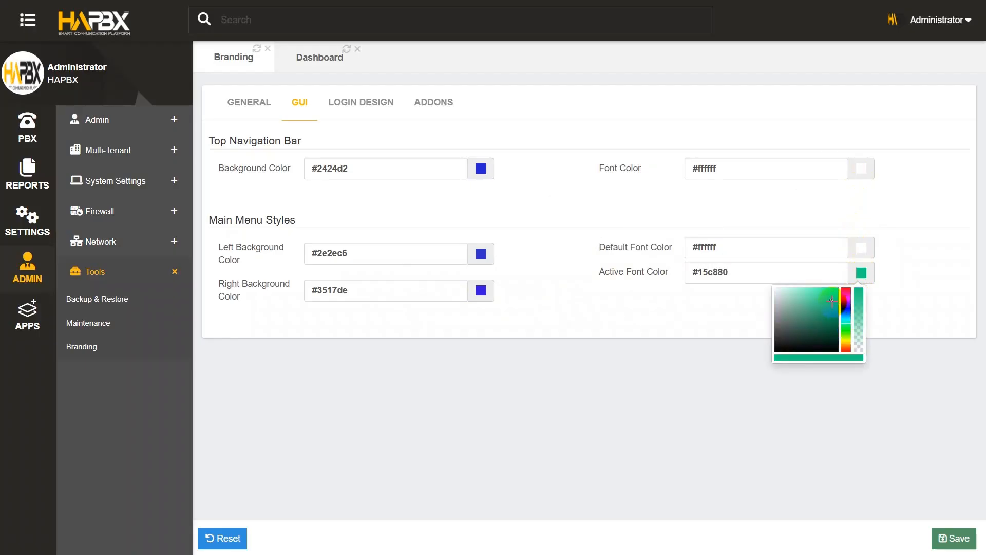
{"action": "left_click", "coordinate": [891, 302]}
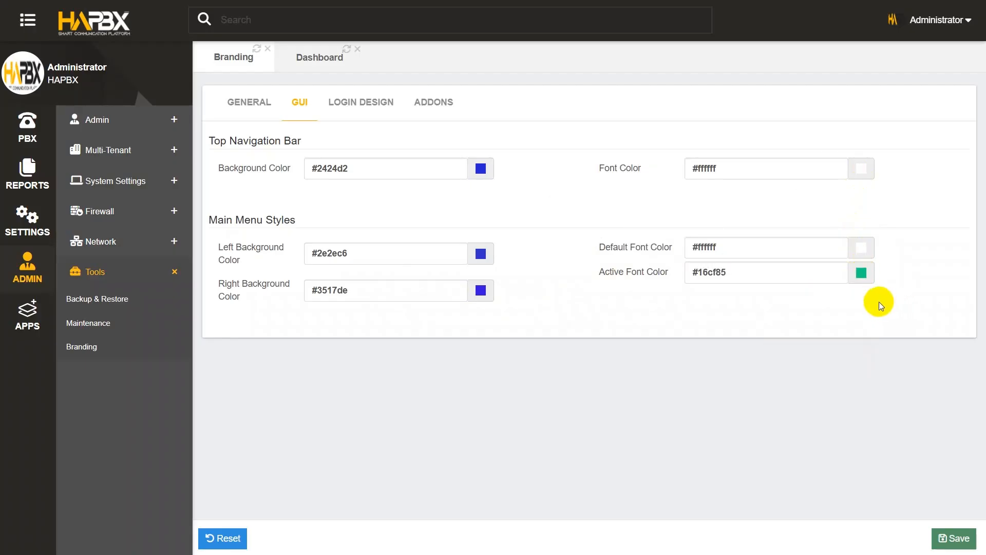
In the login design settings, set the background color to the light blue #2aadd9
{"action": "left_click", "coordinate": [358, 102]}
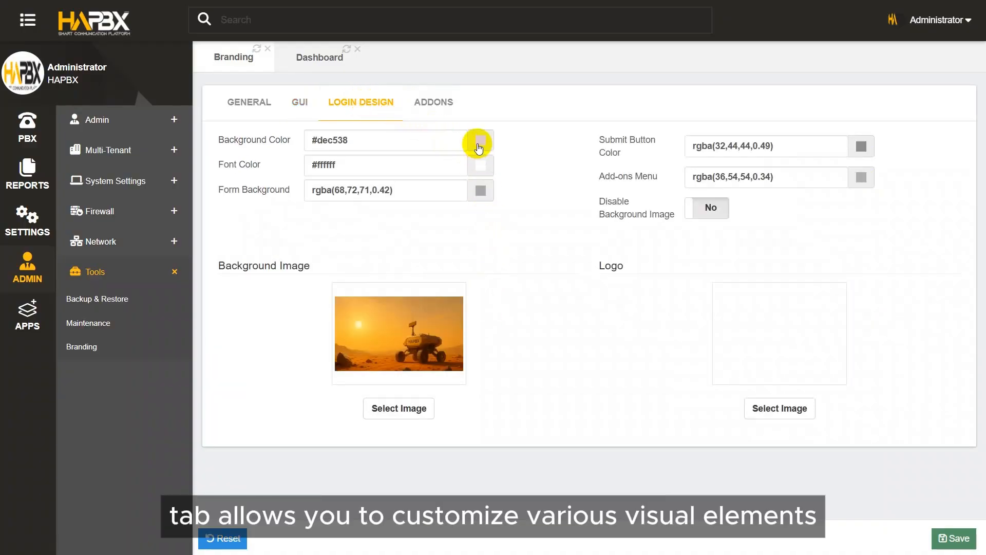
{"action": "left_click", "coordinate": [480, 146]}
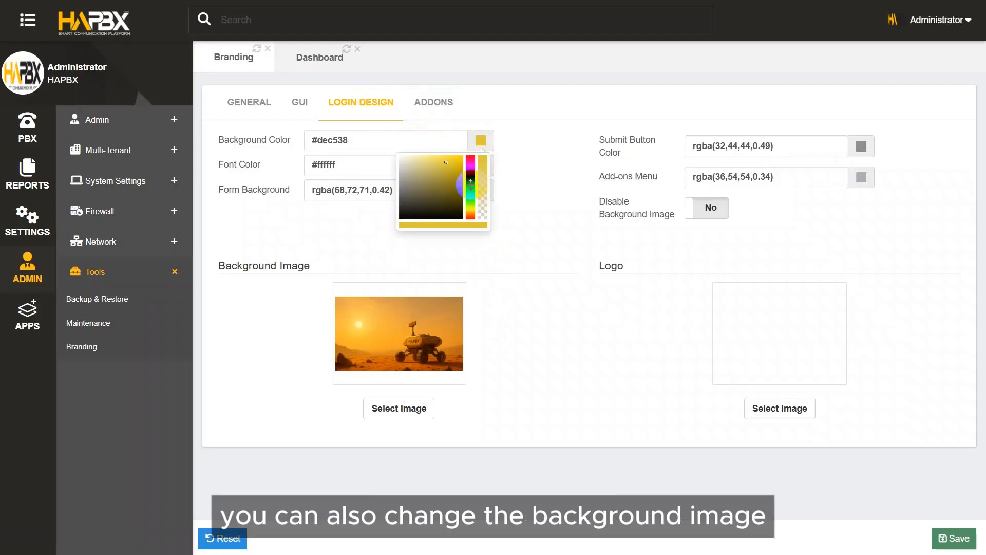
{"action": "left_click", "coordinate": [468, 180]}
{"action": "left_click", "coordinate": [450, 164]}
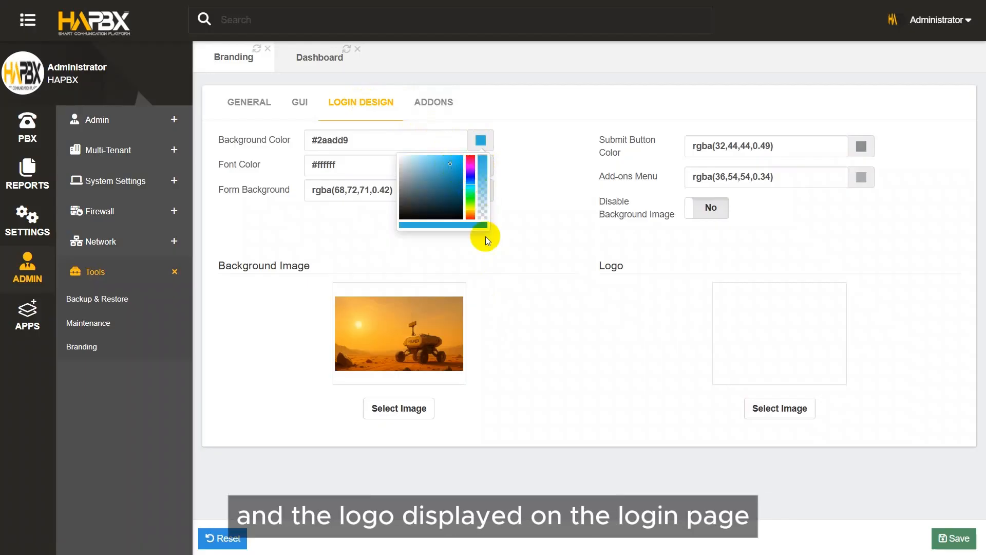
Replace the login page's background image with Background.jpg from the Pictures folder
{"action": "left_click", "coordinate": [418, 407]}
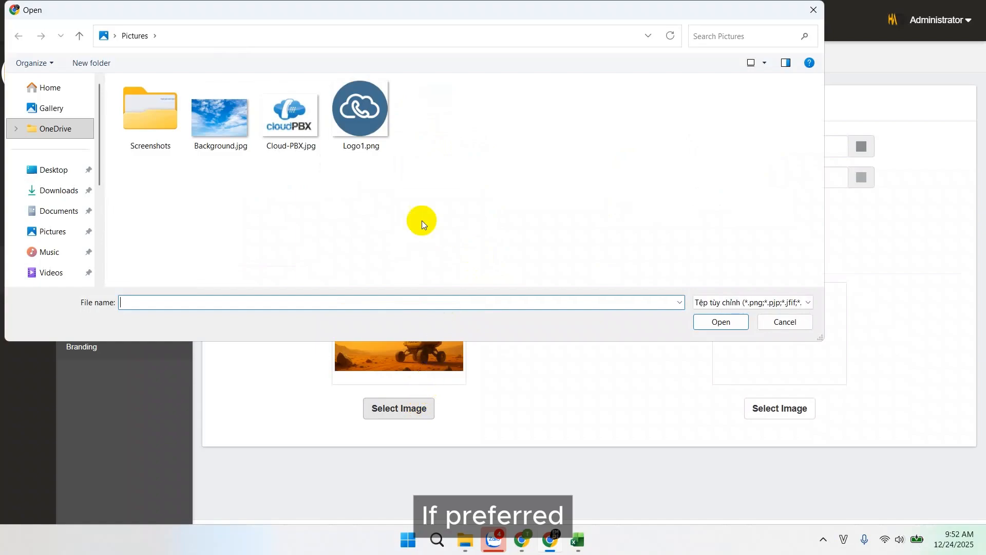
{"action": "left_click", "coordinate": [229, 138]}
{"action": "left_click", "coordinate": [719, 324]}
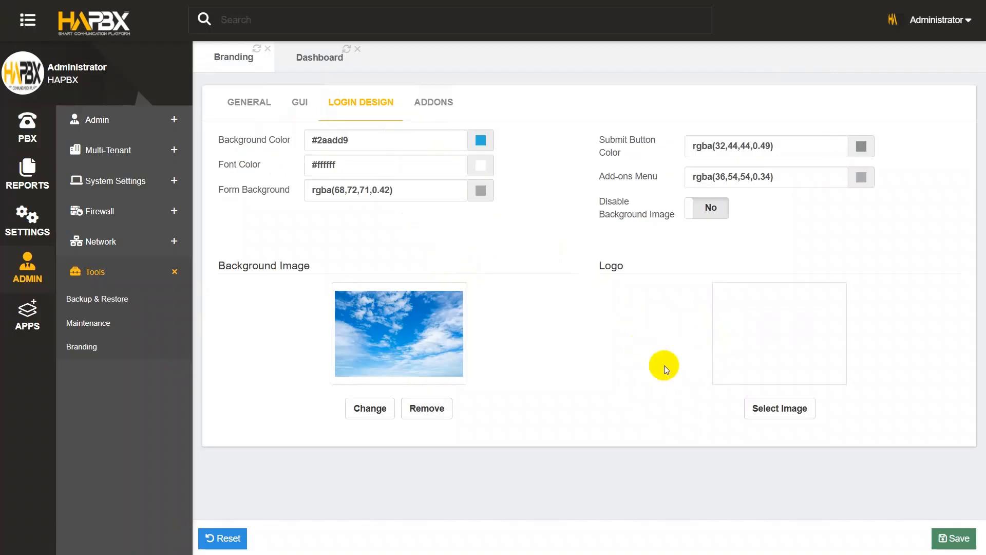
Set the login page's logo to Cloud-PBX.jpg from the Pictures folder
{"action": "left_click", "coordinate": [770, 407]}
{"action": "left_click", "coordinate": [738, 332]}
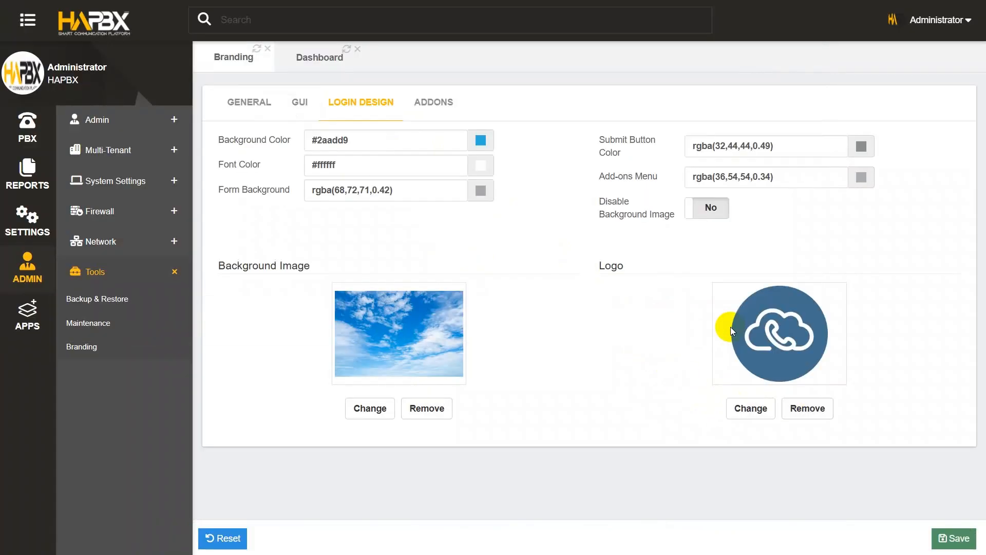
{"action": "left_click", "coordinate": [755, 407]}
{"action": "left_click", "coordinate": [292, 116]}
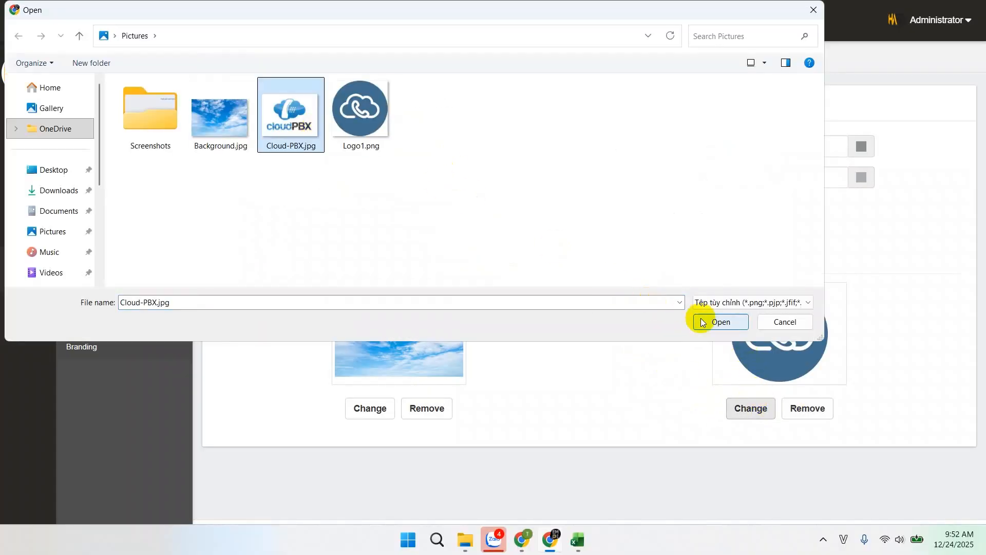
{"action": "left_click", "coordinate": [701, 322]}
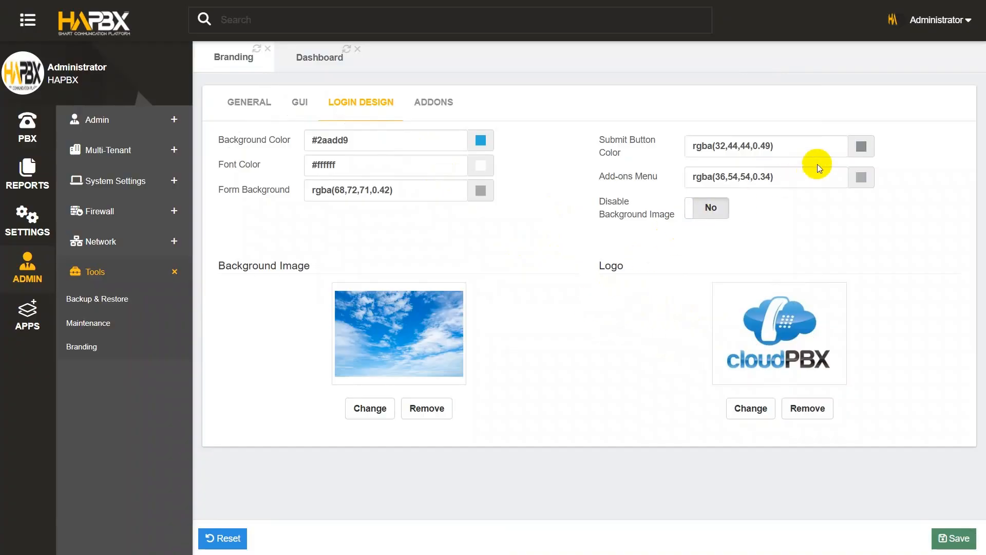
Set the login page's submit button color to the translucent blue rgba(44,45,172,0.49)
{"action": "left_click", "coordinate": [861, 146]}
{"action": "left_click", "coordinate": [846, 189]}
{"action": "left_click", "coordinate": [825, 181]}
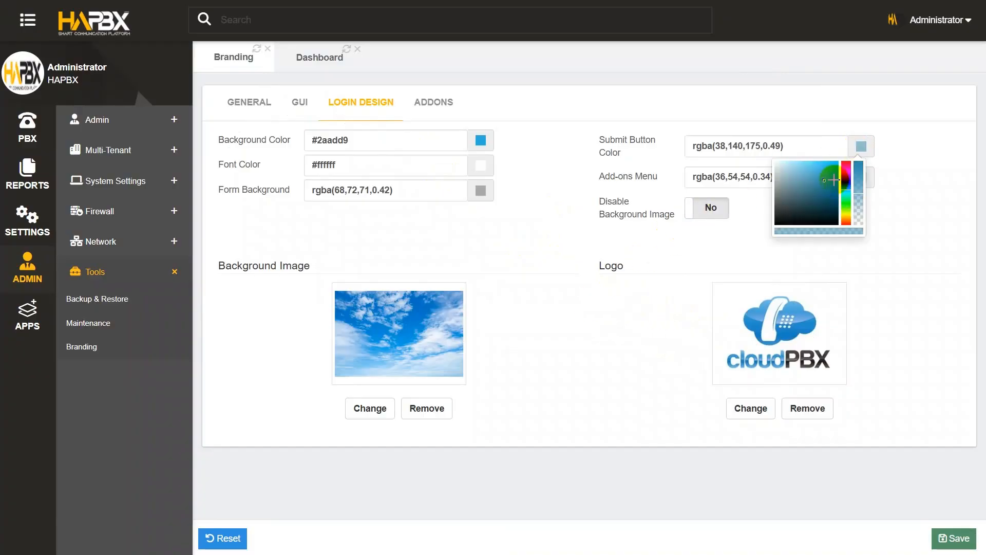
{"action": "left_click", "coordinate": [832, 177]}
{"action": "left_click", "coordinate": [846, 185]}
{"action": "left_click", "coordinate": [824, 171]}
{"action": "left_click", "coordinate": [842, 187]}
{"action": "left_click", "coordinate": [828, 185]}
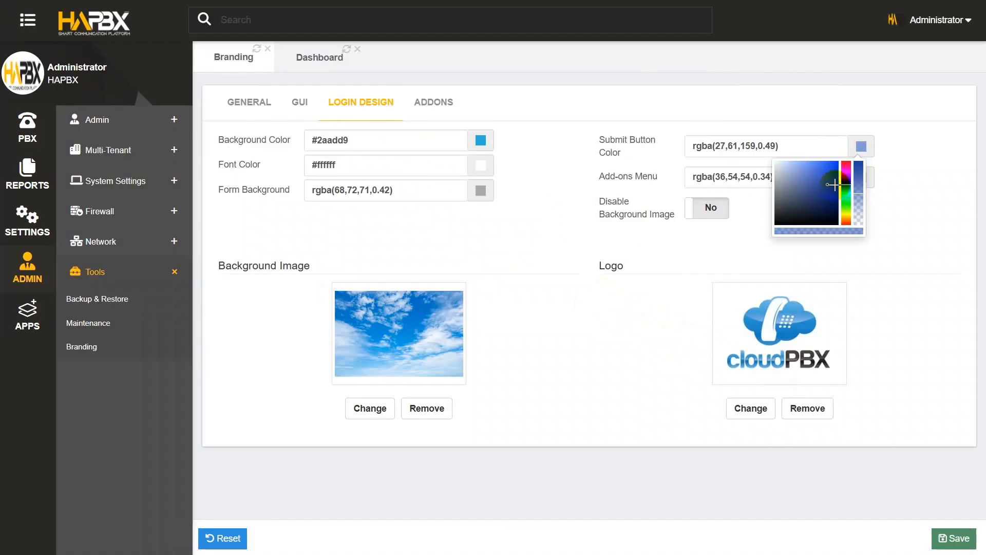
{"action": "left_click", "coordinate": [845, 184]}
{"action": "left_click", "coordinate": [834, 177]}
{"action": "left_click", "coordinate": [844, 182]}
{"action": "left_click", "coordinate": [825, 173]}
{"action": "left_click", "coordinate": [824, 189]}
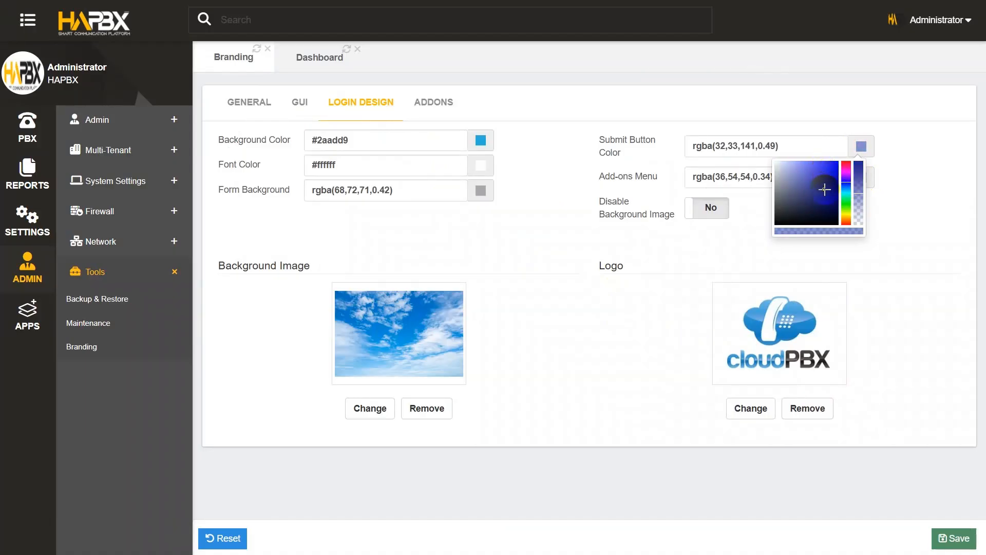
{"action": "left_click", "coordinate": [830, 186]}
{"action": "left_click", "coordinate": [822, 182]}
{"action": "left_click", "coordinate": [892, 189]}
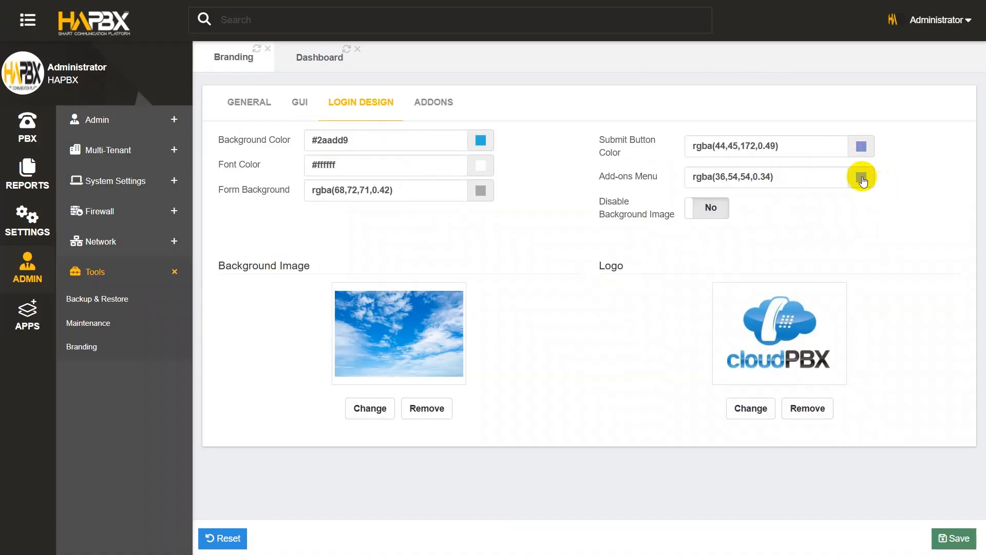
Set the login page's add-ons menu color to the translucent blue rgba(32,55,219,0.34)
{"action": "left_click", "coordinate": [861, 177]}
{"action": "left_click", "coordinate": [843, 215]}
{"action": "left_click", "coordinate": [829, 216]}
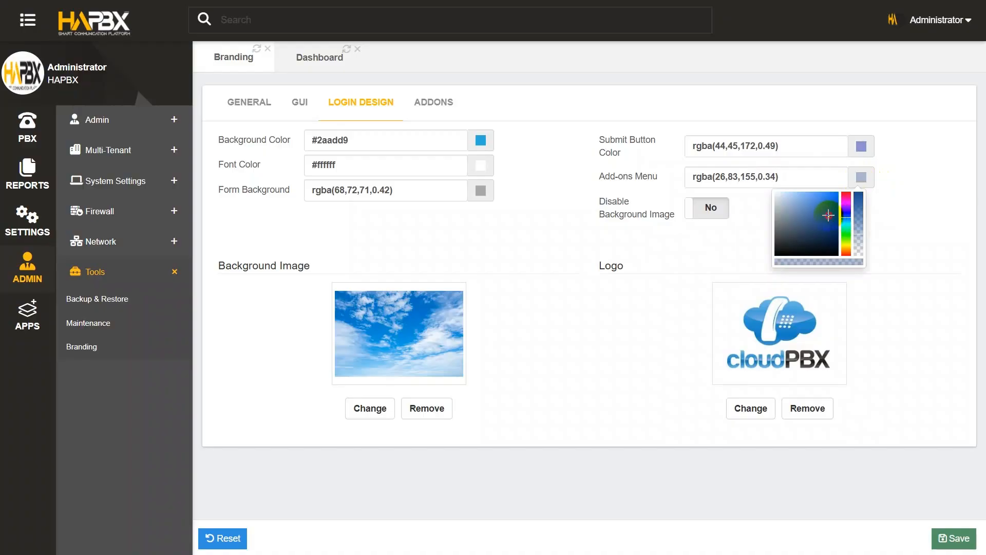
{"action": "left_click", "coordinate": [830, 205]}
{"action": "left_click", "coordinate": [824, 232]}
{"action": "left_click", "coordinate": [847, 214]}
{"action": "left_click", "coordinate": [822, 213]}
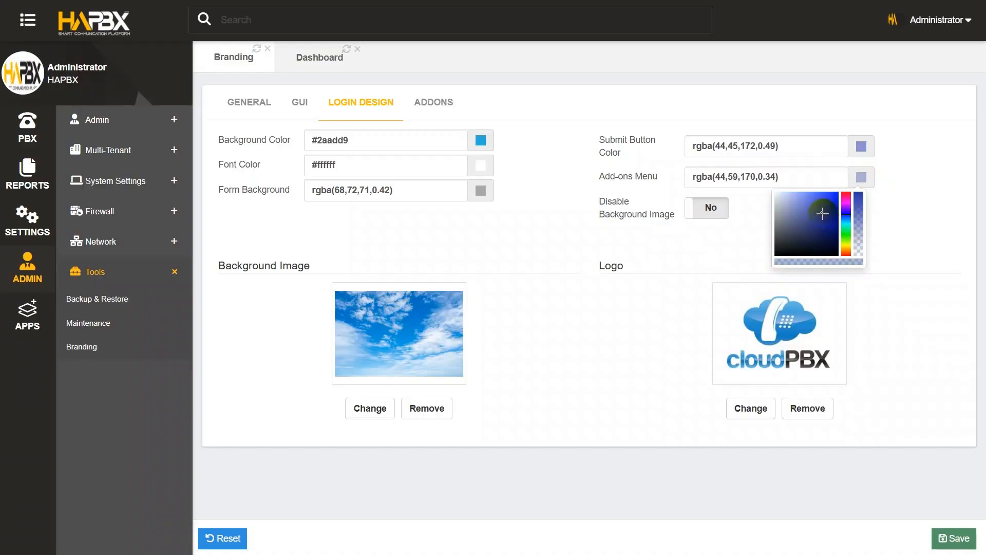
{"action": "left_click", "coordinate": [827, 234]}
{"action": "left_click", "coordinate": [818, 195]}
{"action": "left_click", "coordinate": [838, 194]}
{"action": "left_click", "coordinate": [833, 208]}
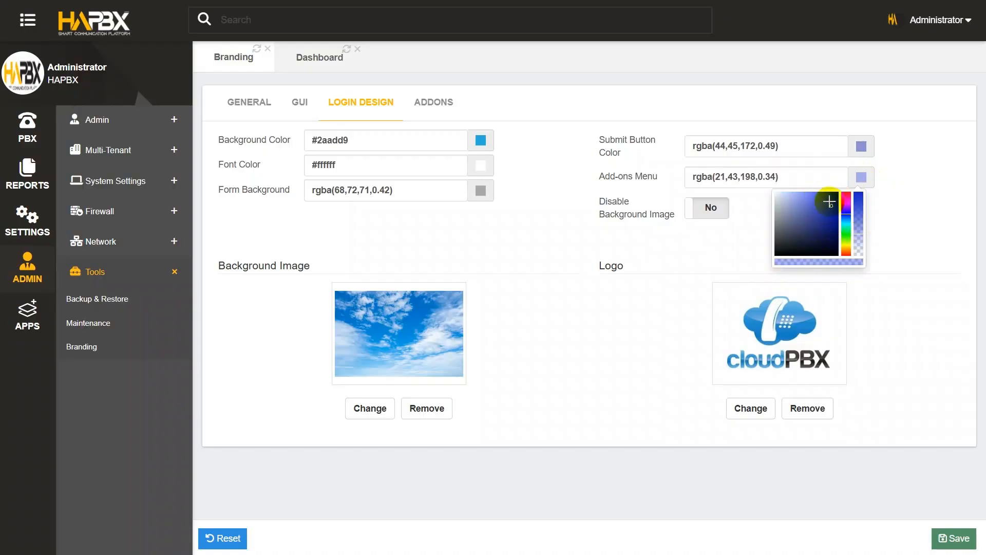
{"action": "left_click", "coordinate": [882, 208]}
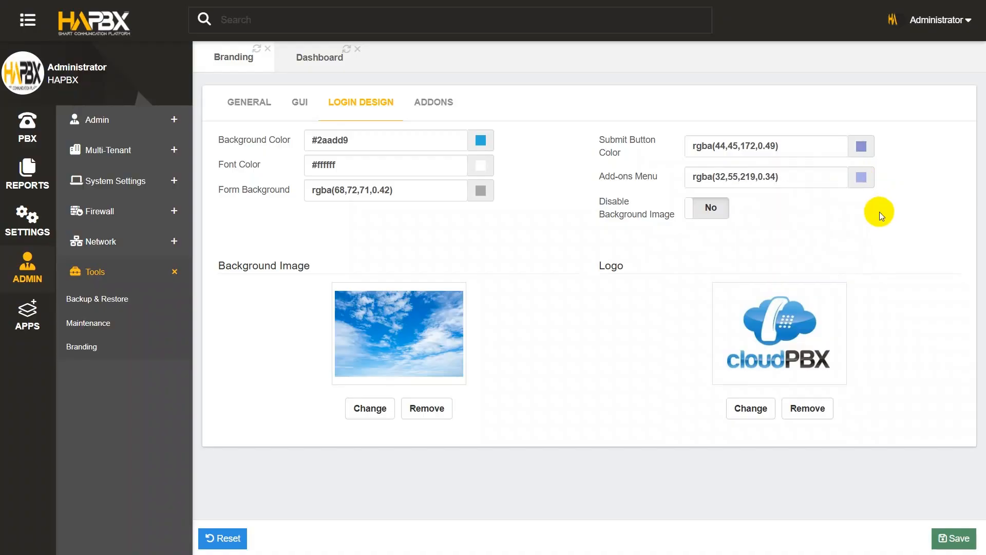
In the add-ons branding settings, set the application names of Sonata Billing to Cloud Billing and Sonata Dialer to Cloud Dialer
{"action": "left_click", "coordinate": [436, 103]}
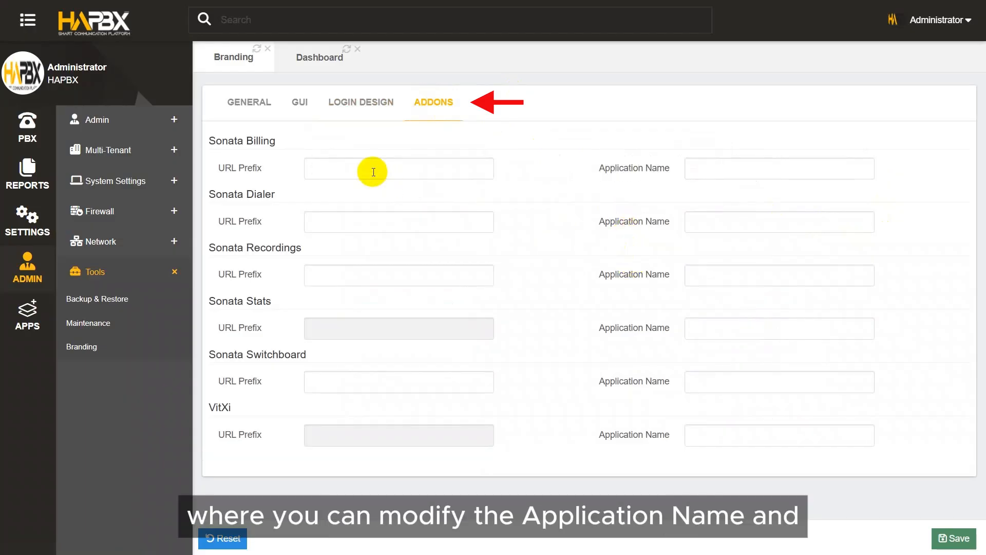
{"action": "left_click", "coordinate": [706, 167]}
{"action": "type", "text": "Cloud Billi"}
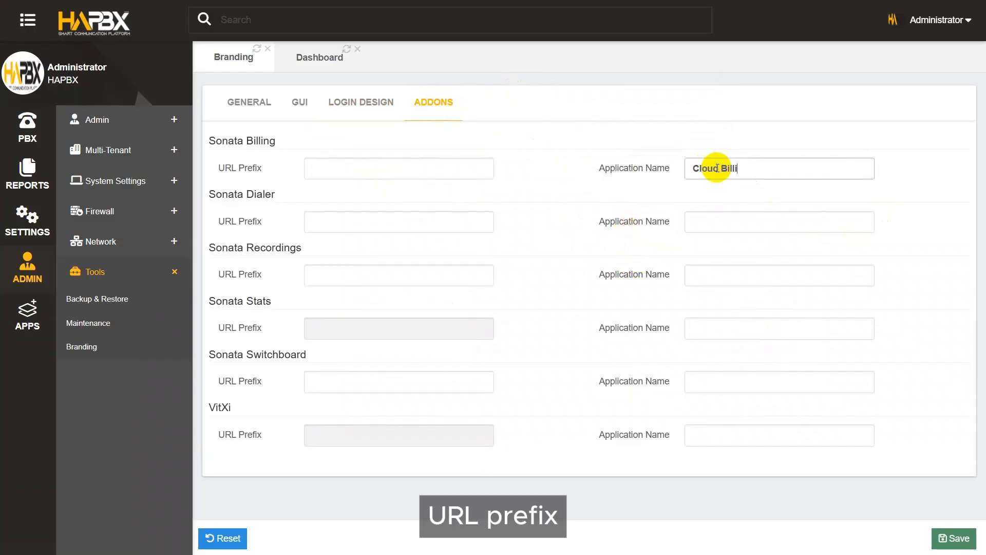
{"action": "type", "text": "ng"}
{"action": "left_click", "coordinate": [719, 222]}
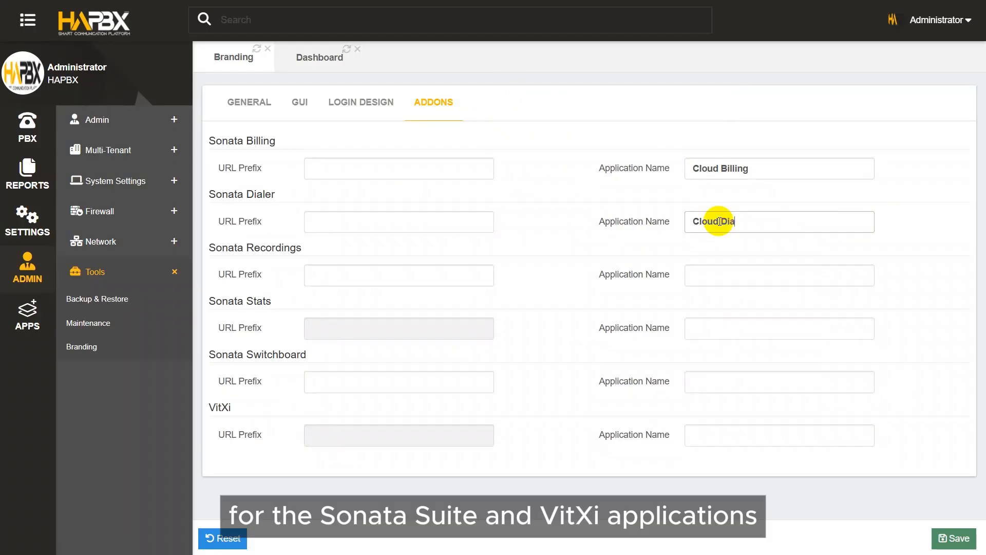
Set the application names of Sonata Recordings to Cloud Recordings and Sonata Stats to Cloud Stats
{"action": "left_click", "coordinate": [711, 282]}
{"action": "type", "text": "Cloud"}
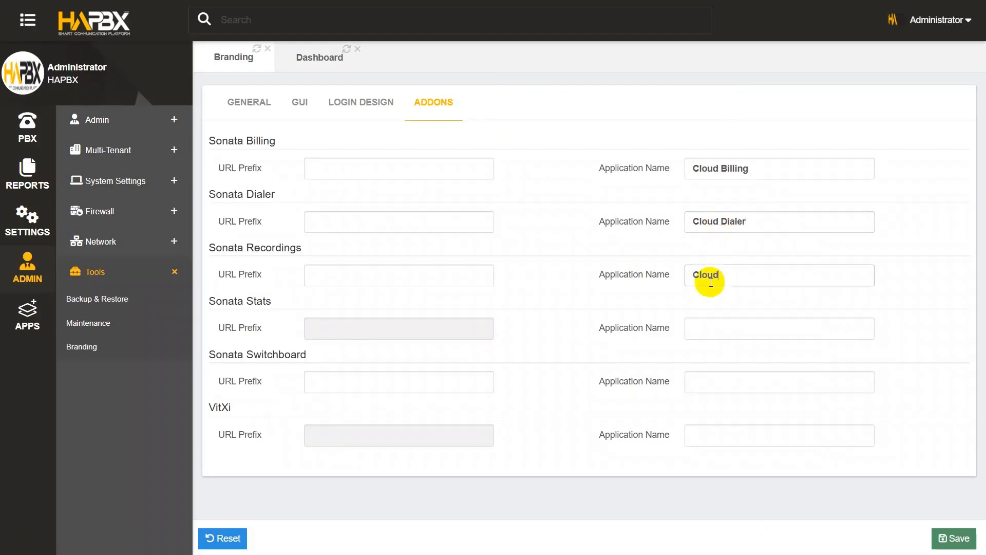
{"action": "type", "text": " Recordings"}
{"action": "left_click", "coordinate": [718, 327]}
{"action": "type", "text": "Cloud Stats"}
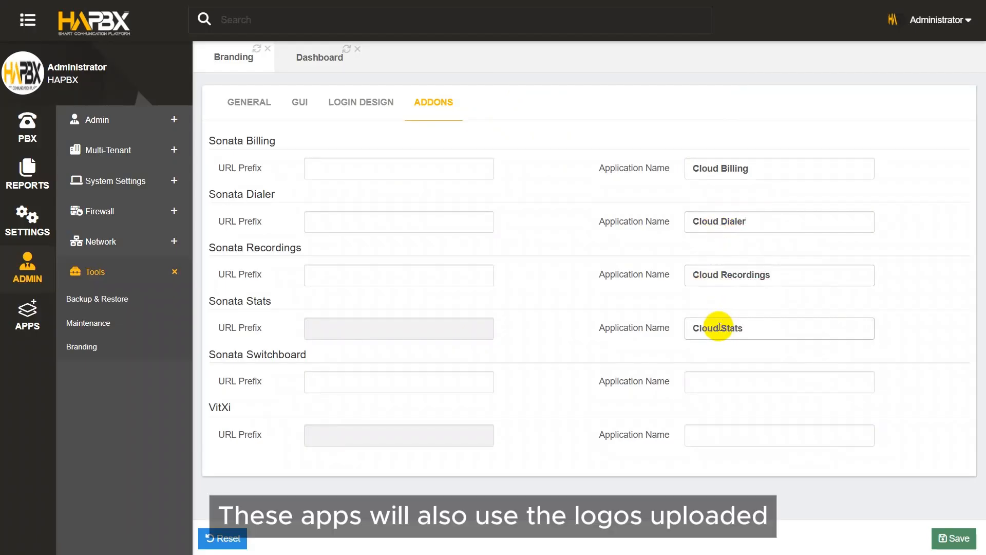
Set the application names of Sonata Switchboard to Cloud Switchboard and VitXi to Cloud Phone
{"action": "left_click", "coordinate": [716, 381]}
{"action": "type", "text": "Cloud S"}
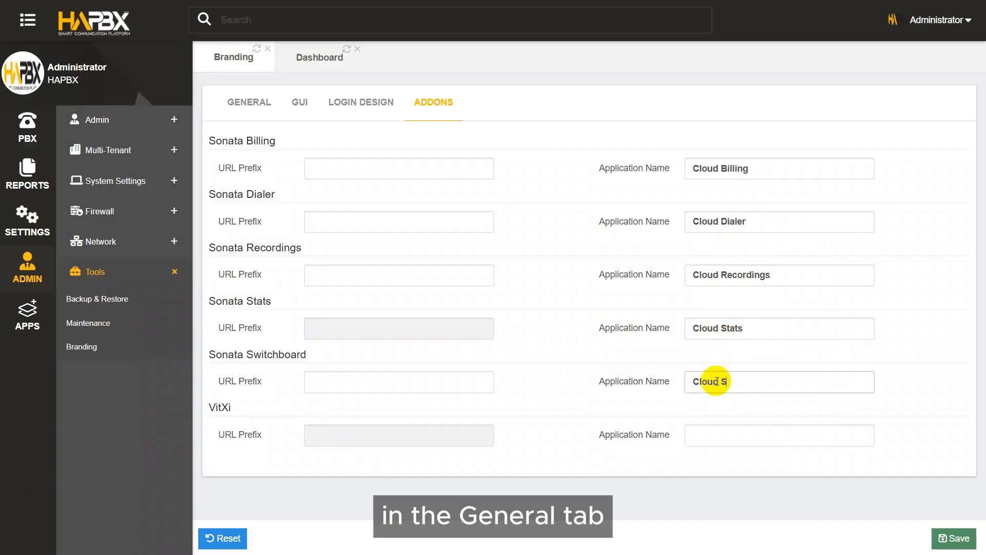
{"action": "type", "text": "witchboard"}
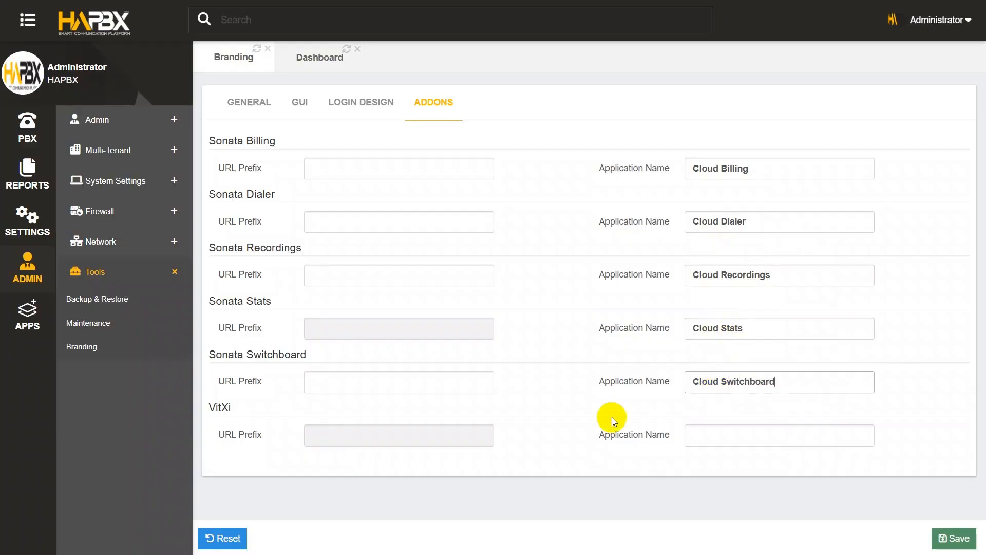
{"action": "left_click", "coordinate": [691, 438]}
{"action": "type", "text": "Cloud P"}
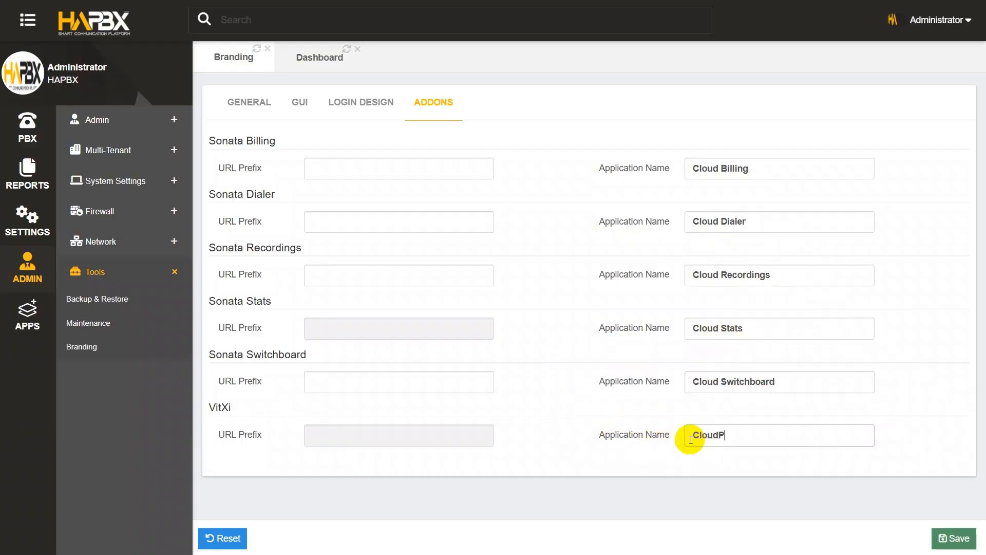
{"action": "type", "text": "hone"}
{"action": "left_click", "coordinate": [719, 439]}
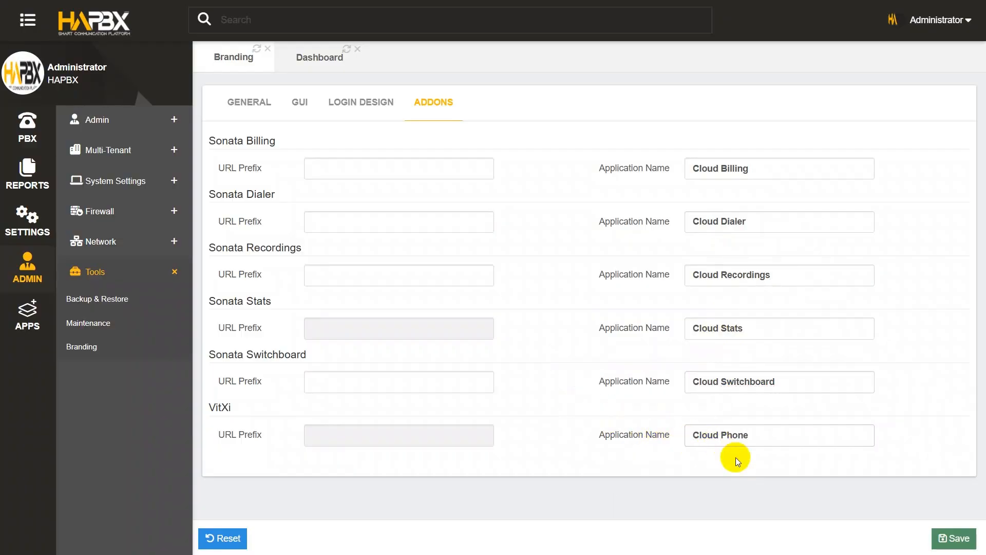
Save the branding changes and log out of the administrator account
{"action": "left_click", "coordinate": [947, 542]}
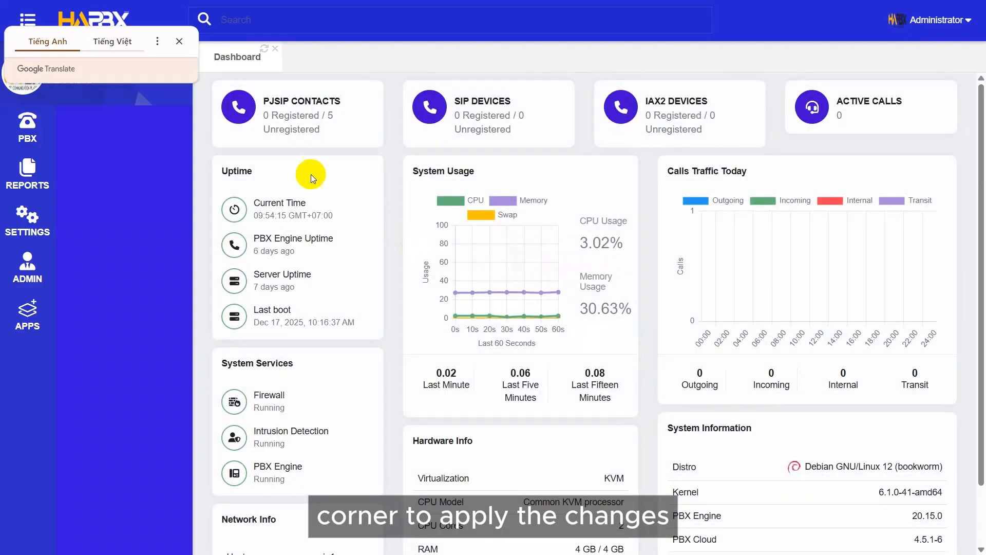
{"action": "left_click", "coordinate": [178, 41]}
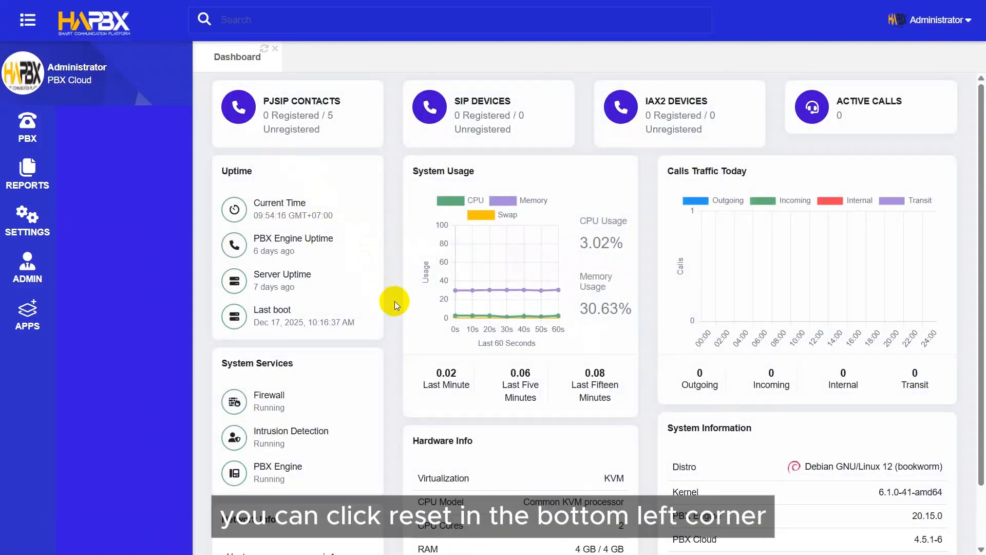
{"action": "left_click", "coordinate": [923, 27]}
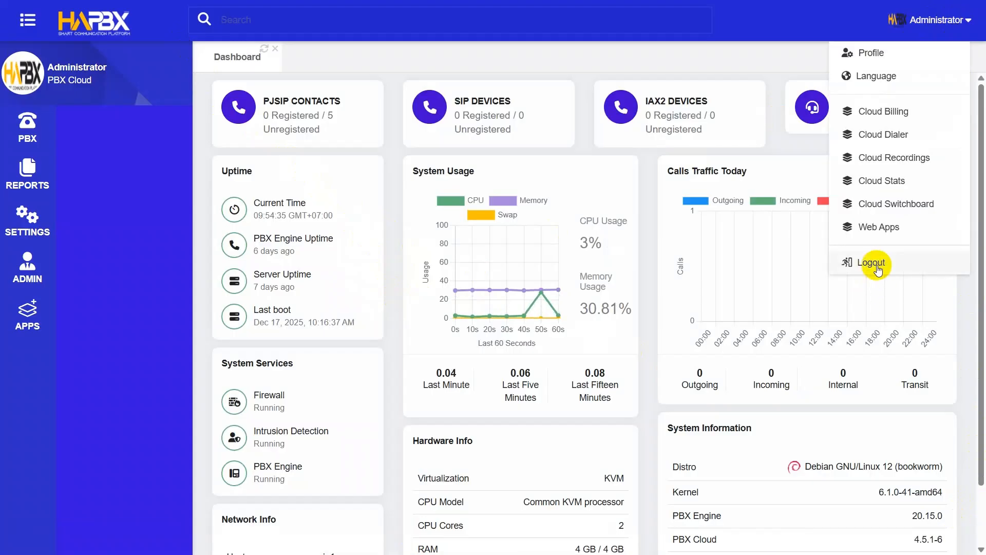
{"action": "left_click", "coordinate": [877, 267]}
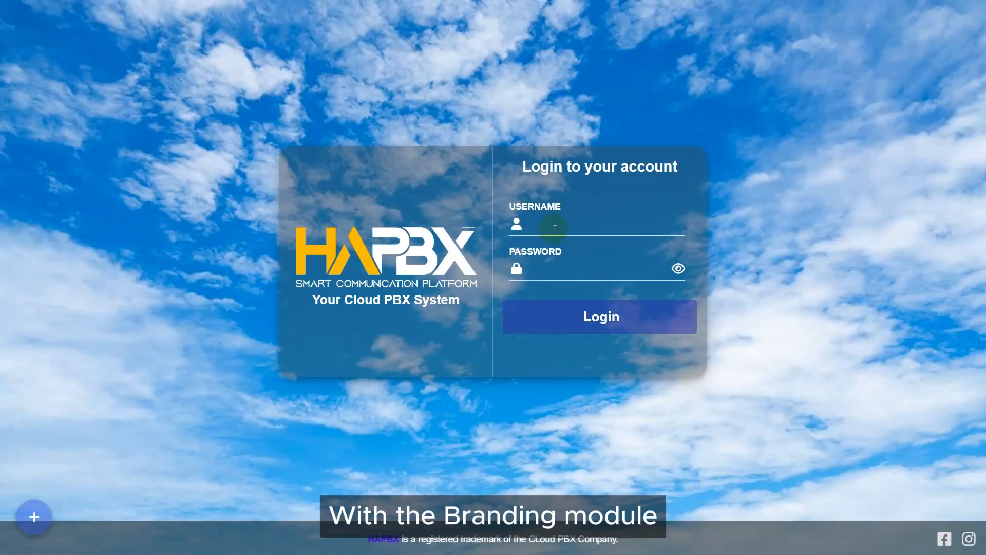
Enter the username admin on the rebranded login page and expand its add-ons shortcut menu
{"action": "left_click", "coordinate": [555, 229]}
{"action": "left_click", "coordinate": [599, 253]}
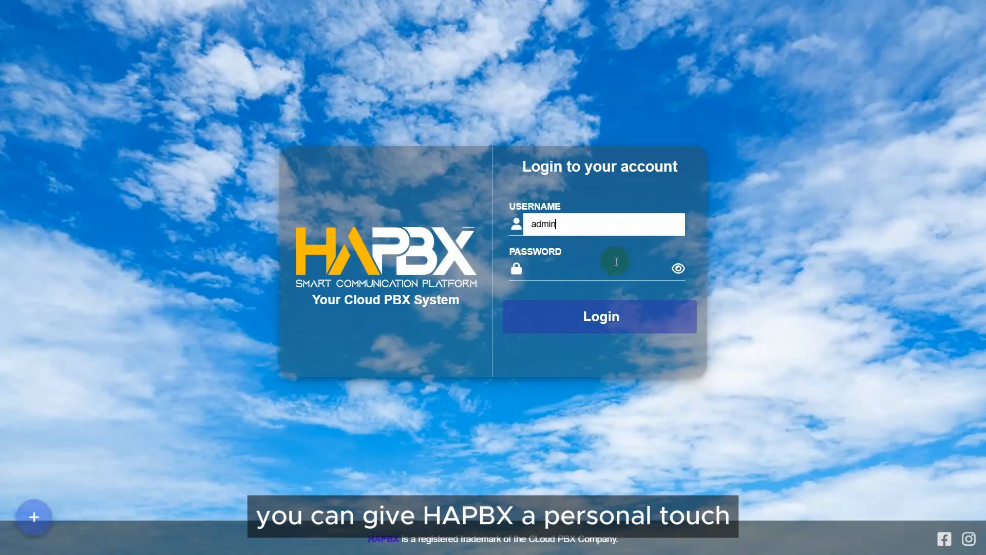
{"action": "left_click", "coordinate": [806, 492]}
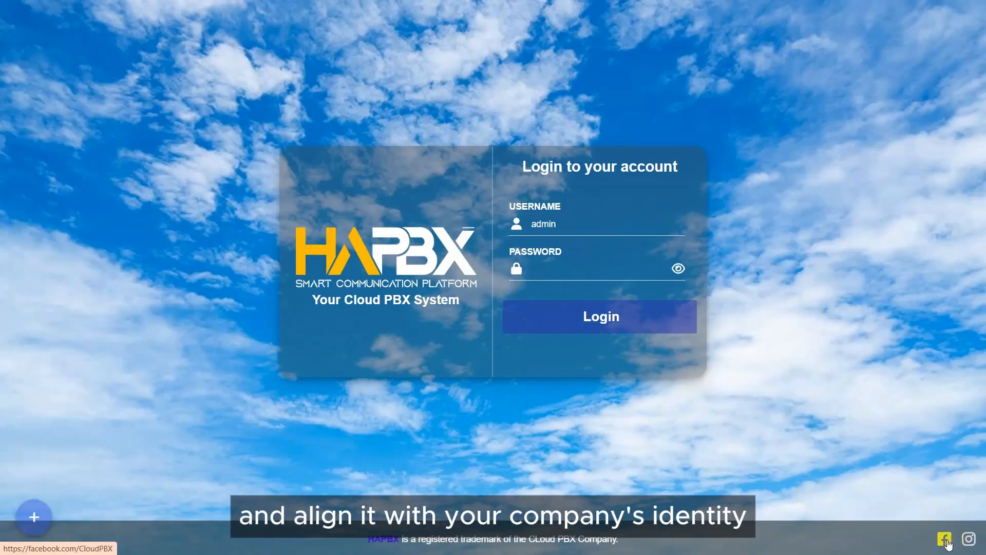
{"action": "left_click", "coordinate": [34, 517]}
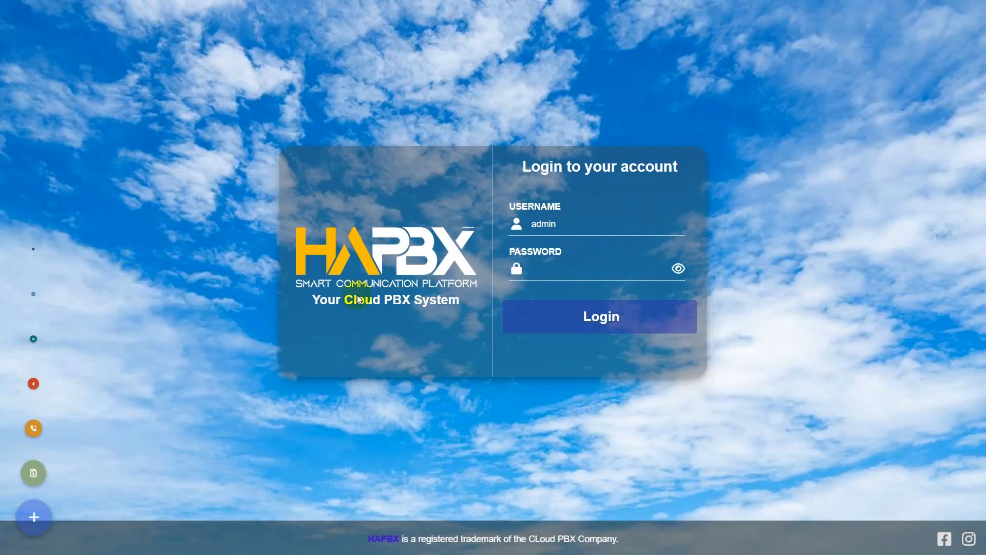
Enter the account password and log in to the rebranded interface
{"action": "left_click", "coordinate": [565, 269]}
{"action": "key", "text": "ctrl+v"}
{"action": "left_click", "coordinate": [604, 307]}
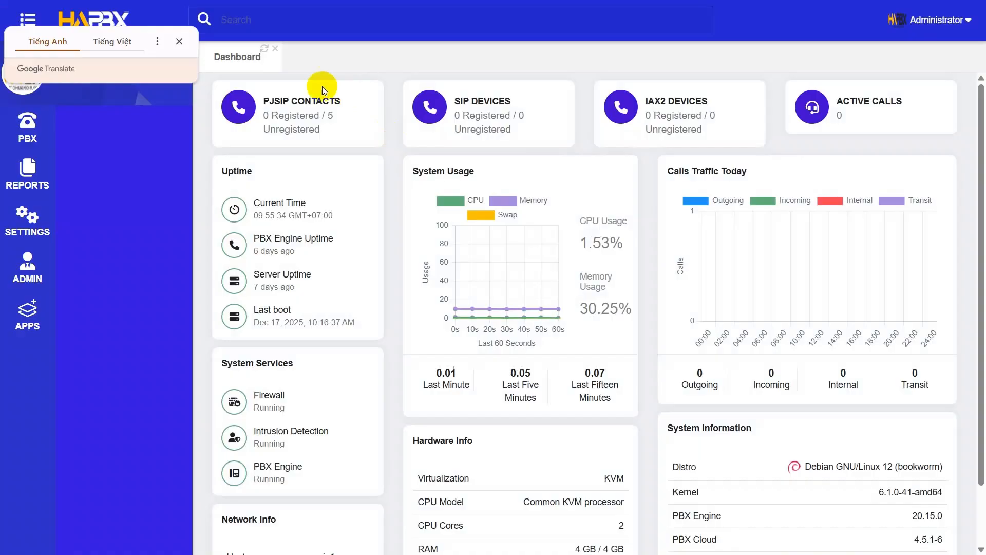